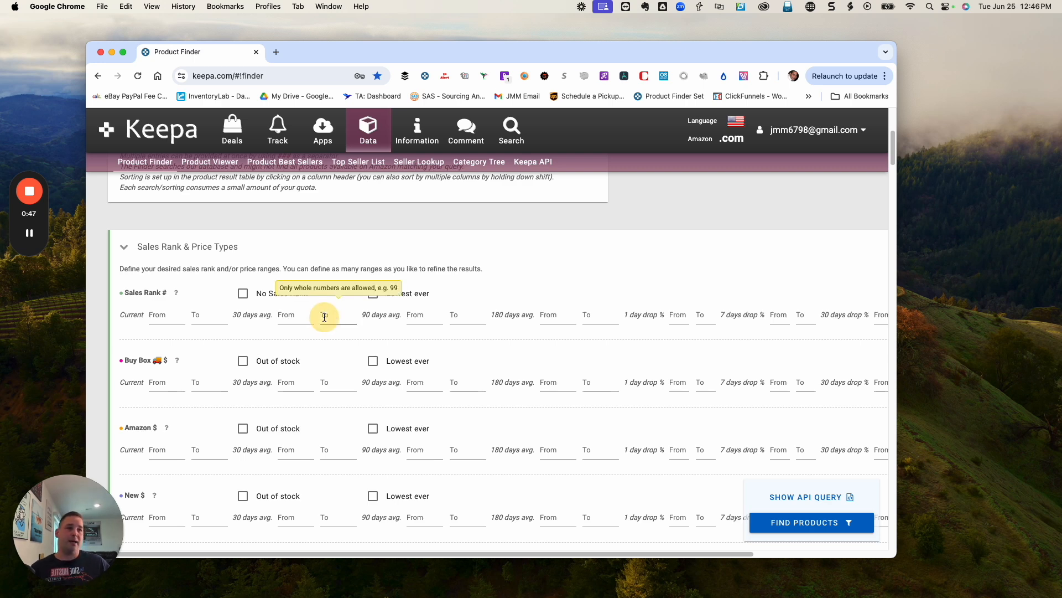
# Set the 30-day average Sales Rank maximum to 100000 and the 30-day average New price minimum to 20.00
pyautogui.click(327, 315)
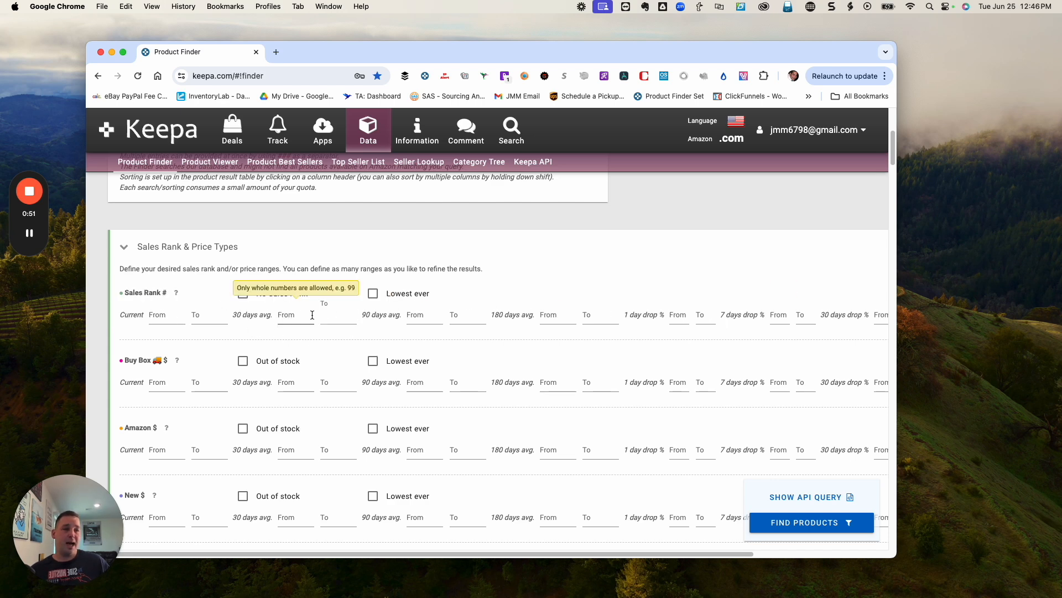
pyautogui.write('100000')
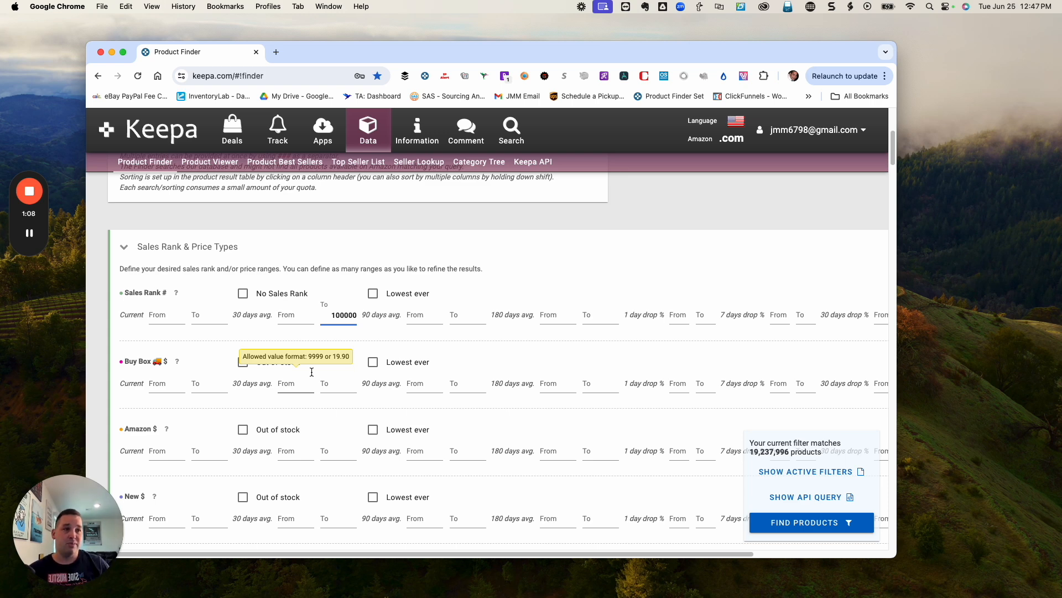
pyautogui.scroll(-1, 294, 299)
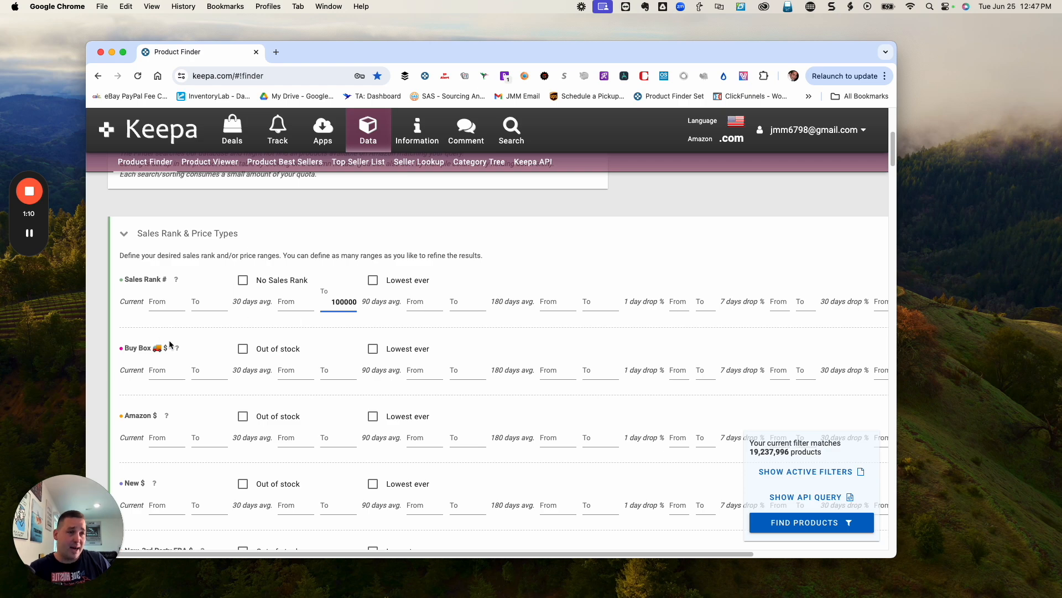
pyautogui.scroll(-1, 170, 344)
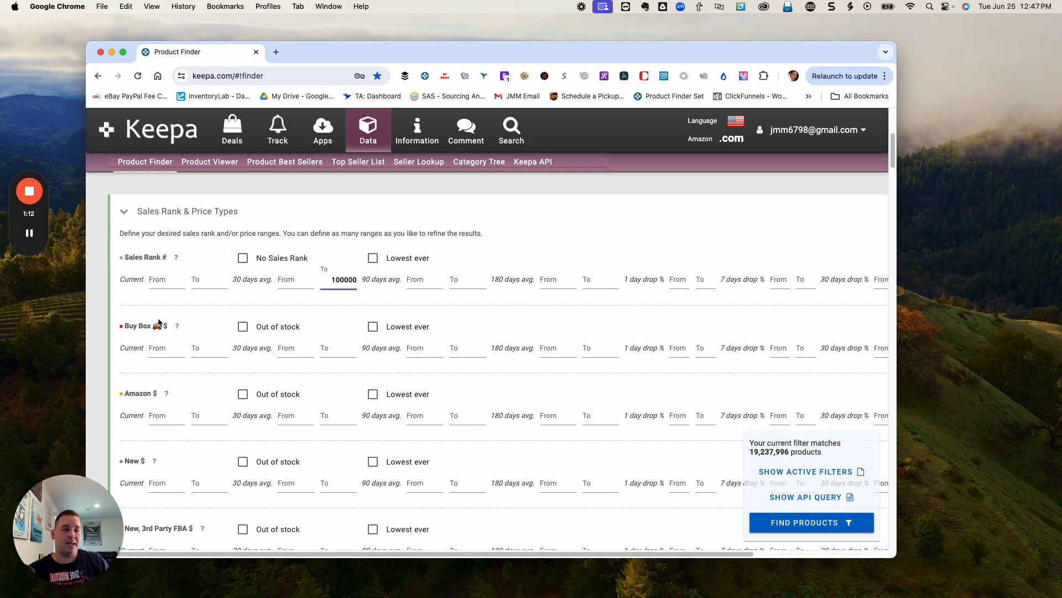
pyautogui.scroll(-3, 271, 292)
pyautogui.scroll(-2, 273, 286)
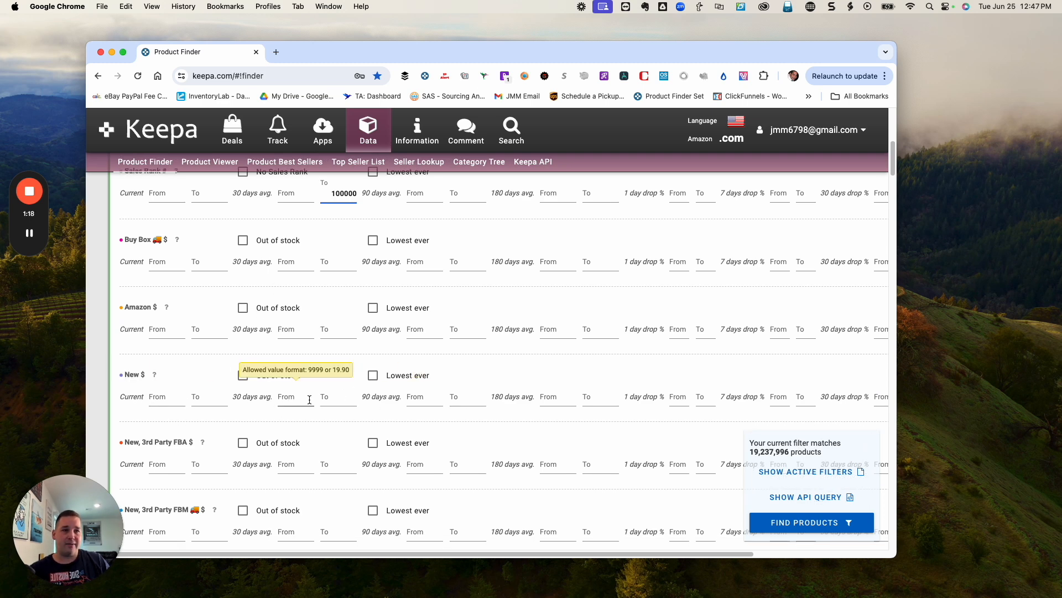
pyautogui.click(292, 395)
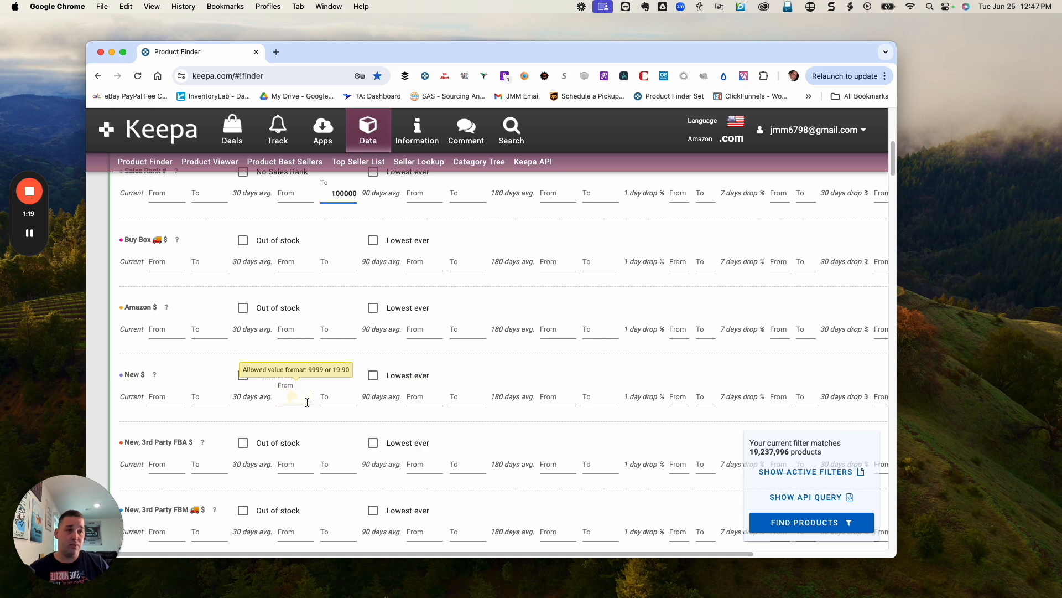
pyautogui.write('20.00')
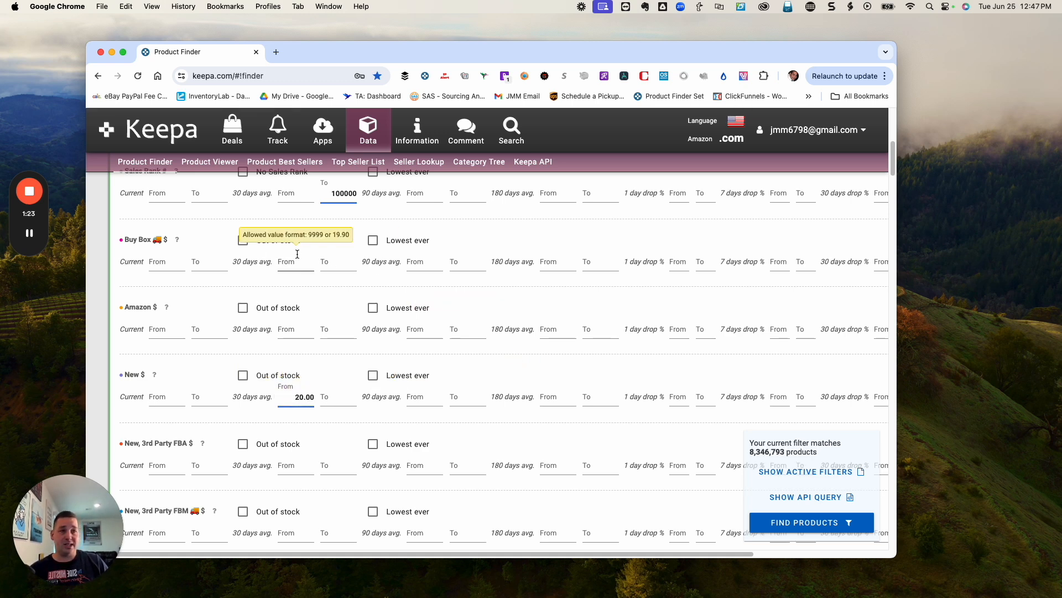
# Restrict the Amazon price filter to products that are out of stock at Amazon
pyautogui.click(244, 311)
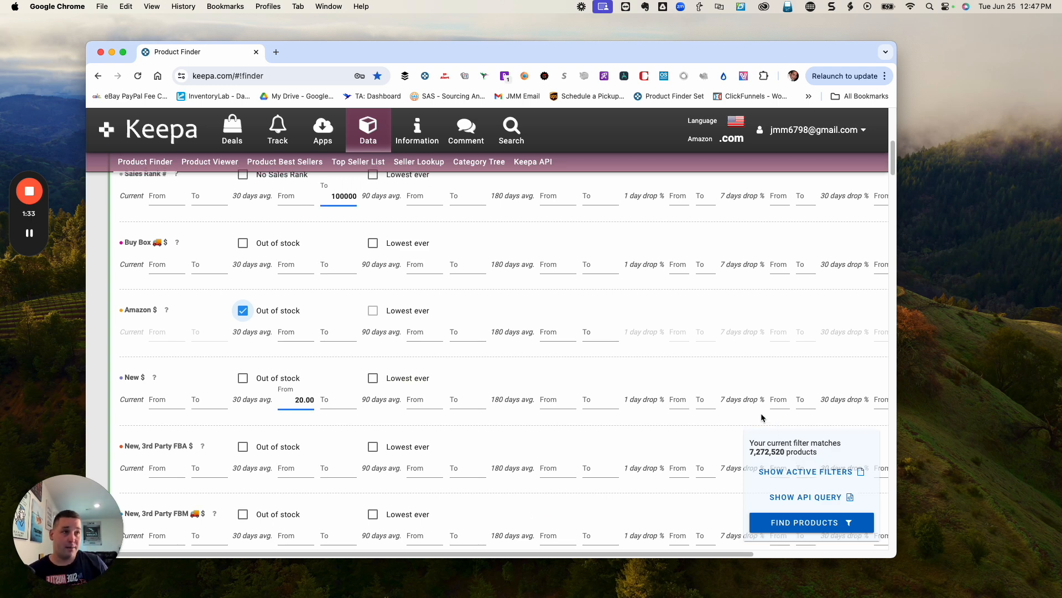
pyautogui.scroll(1, 764, 418)
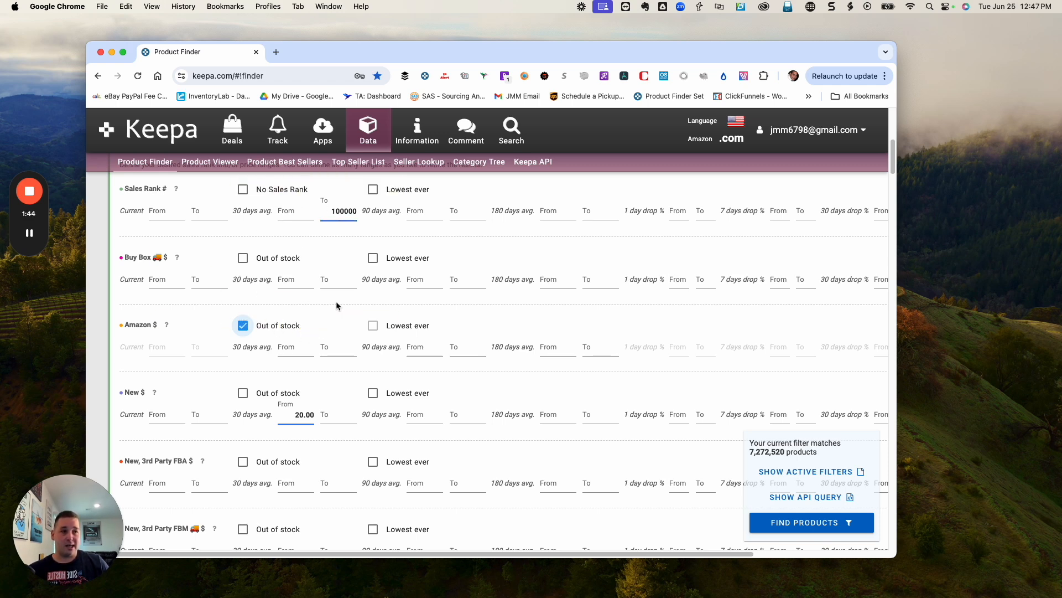
pyautogui.scroll(-1, 183, 295)
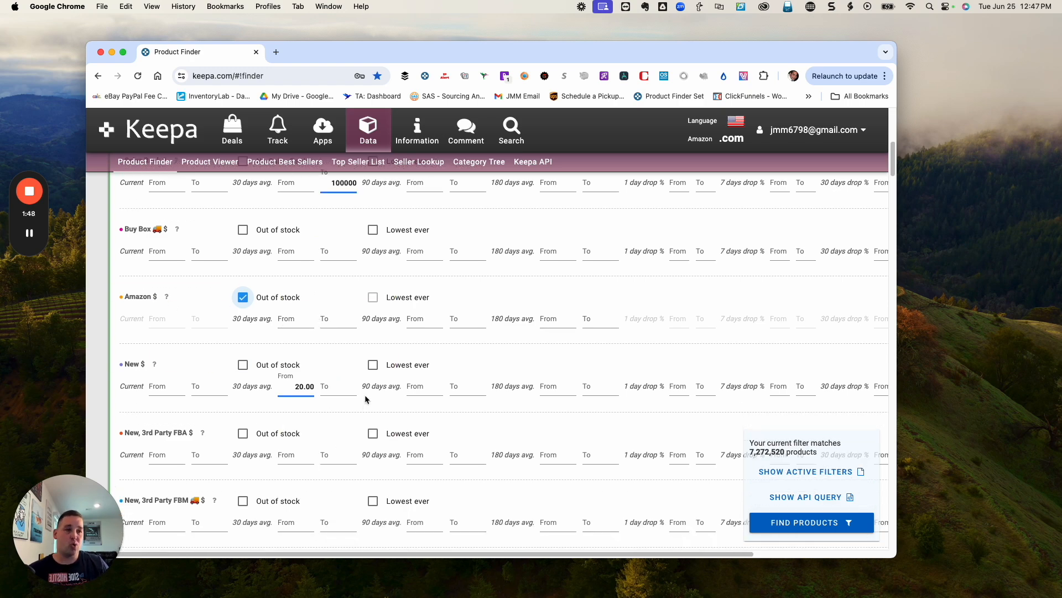
# Set the minimum current New Offer Count to 3 in the Offer Counts section
pyautogui.scroll(-4, 413, 304)
pyautogui.scroll(-10, 414, 306)
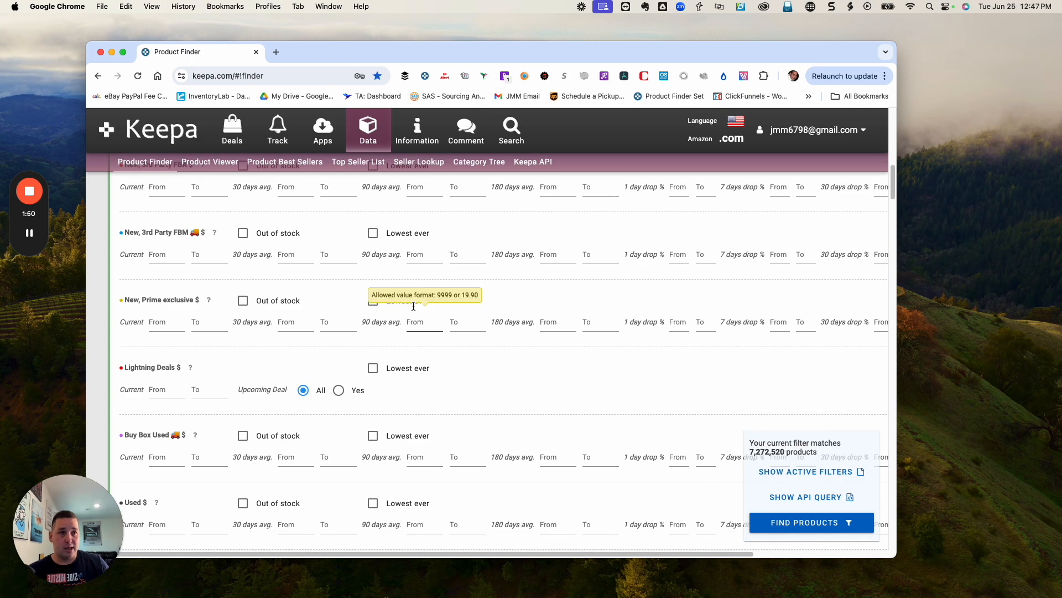
pyautogui.scroll(-13, 421, 314)
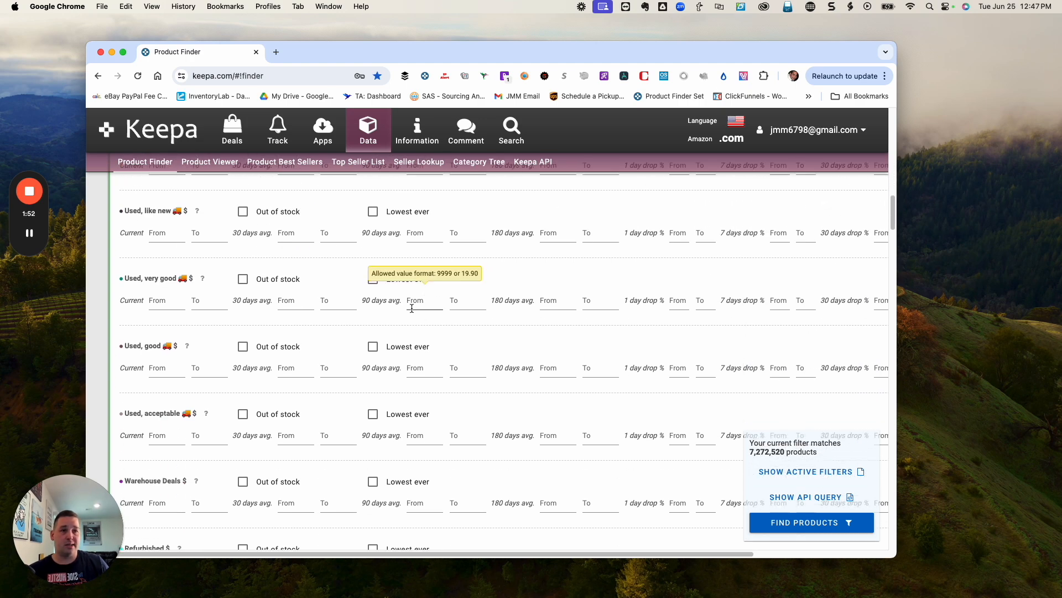
pyautogui.scroll(-18, 414, 317)
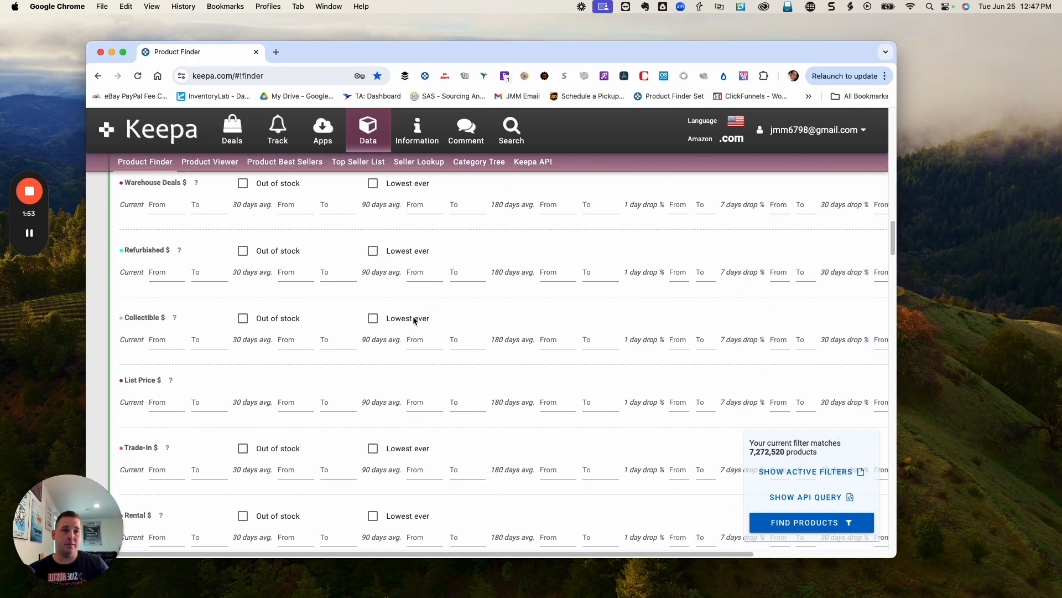
pyautogui.scroll(-8, 416, 321)
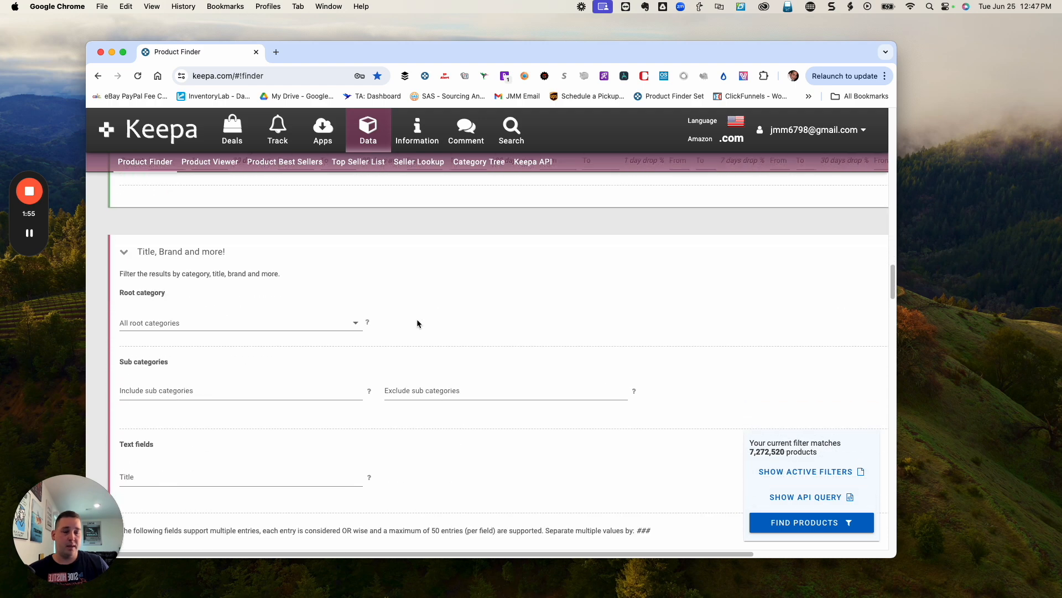
pyautogui.scroll(-5, 416, 296)
pyautogui.scroll(-11, 459, 300)
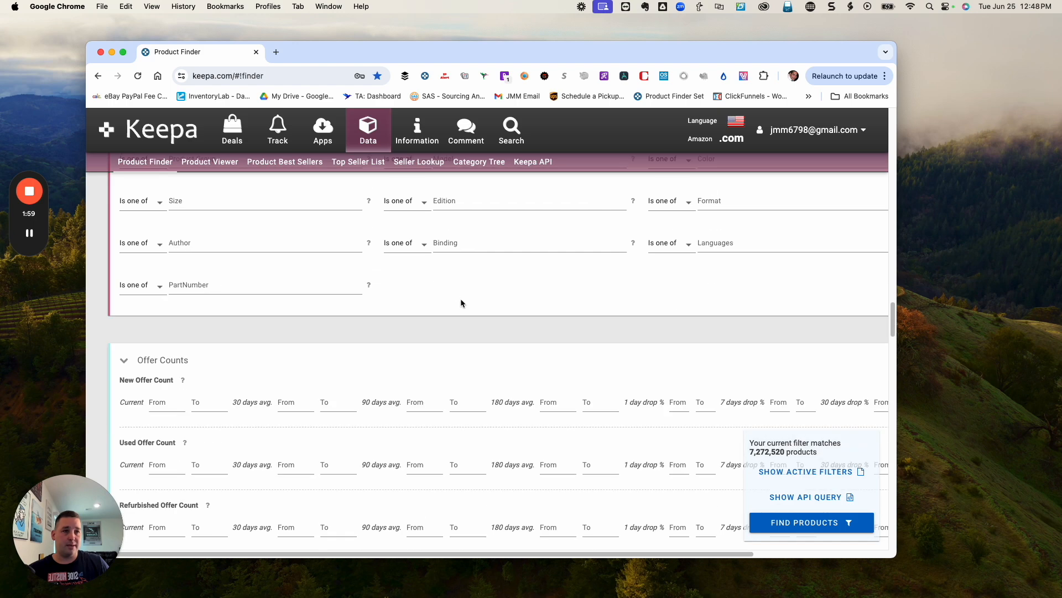
pyautogui.click(165, 262)
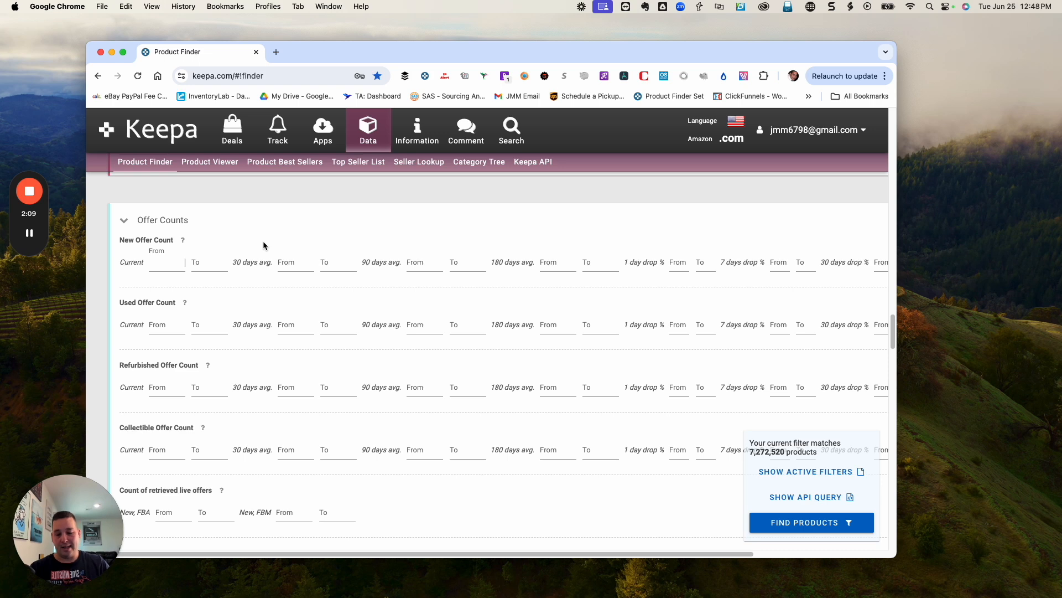
pyautogui.write('3')
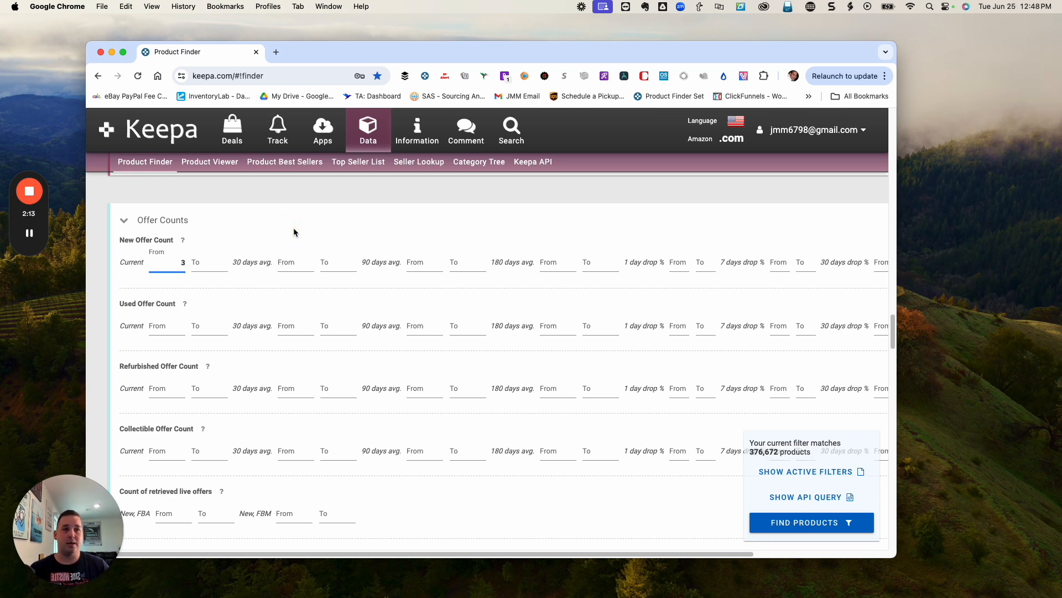
# Try a maximum of 10 for the current New Offer Count, and clear that limit again
pyautogui.click(205, 265)
pyautogui.write('10')
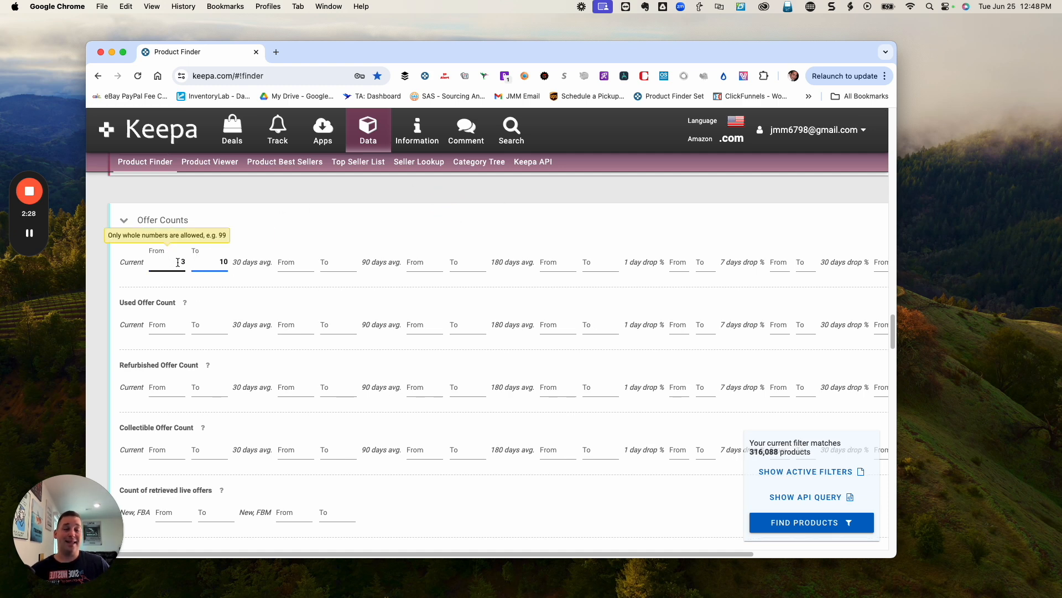
pyautogui.click(224, 261)
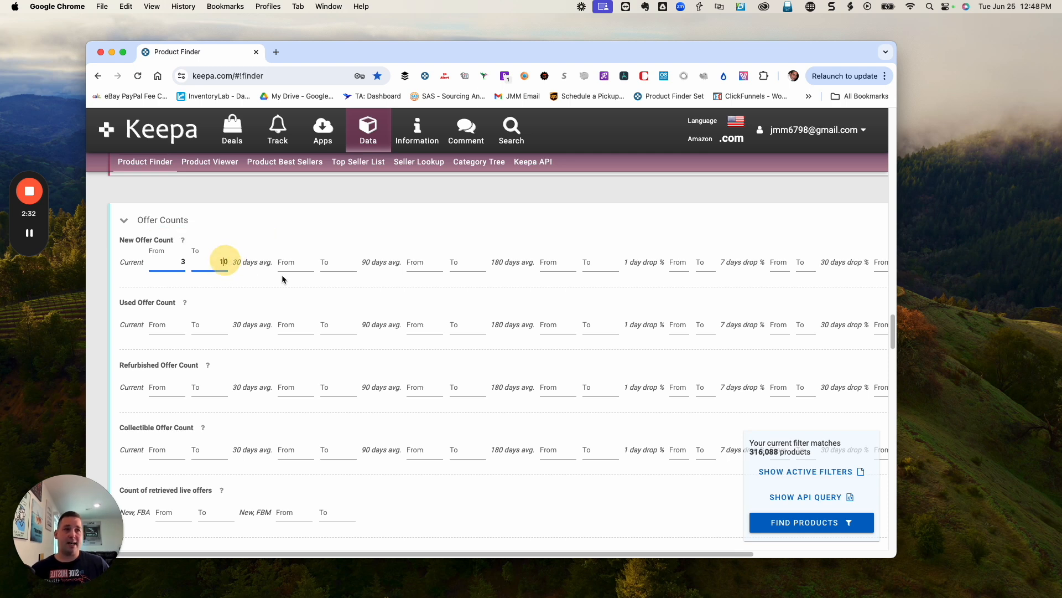
pyautogui.press('BackSpace')
pyautogui.press('Delete')
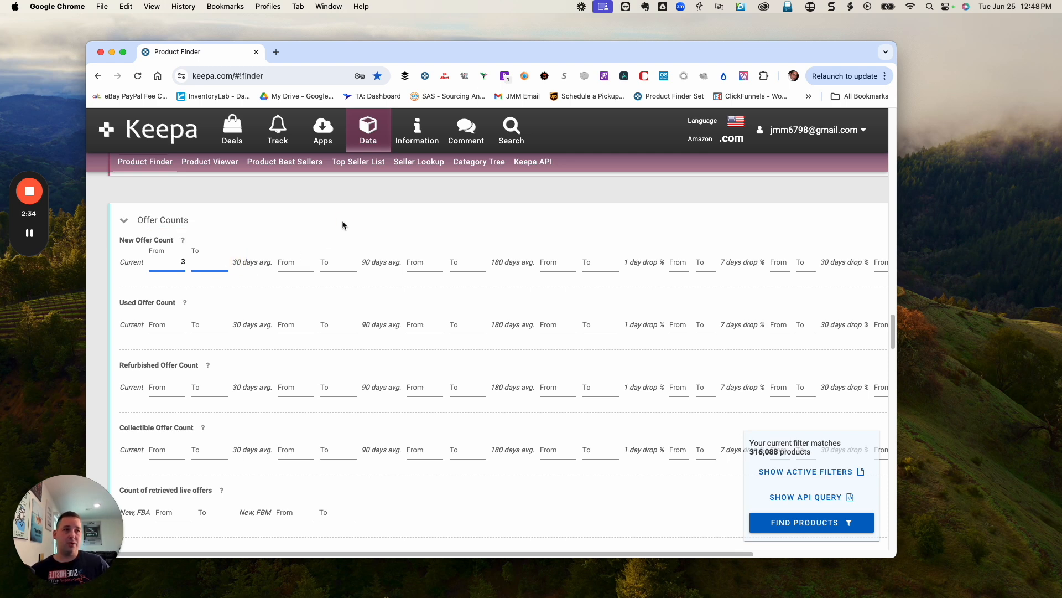
# Set the minimum current Review Count to 10
pyautogui.scroll(-5, 260, 372)
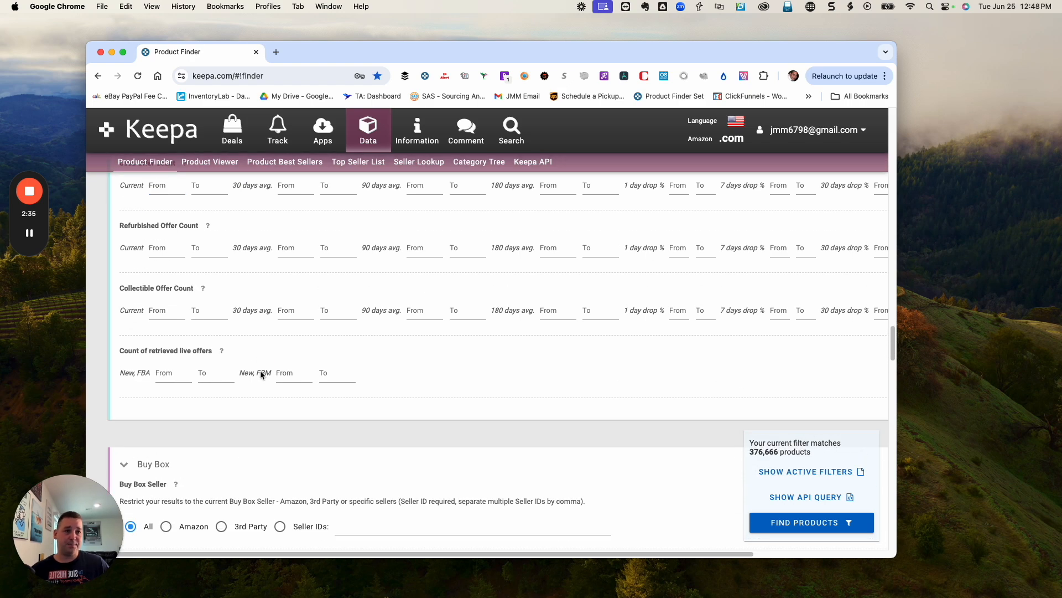
pyautogui.scroll(-2, 261, 371)
pyautogui.scroll(10, 244, 249)
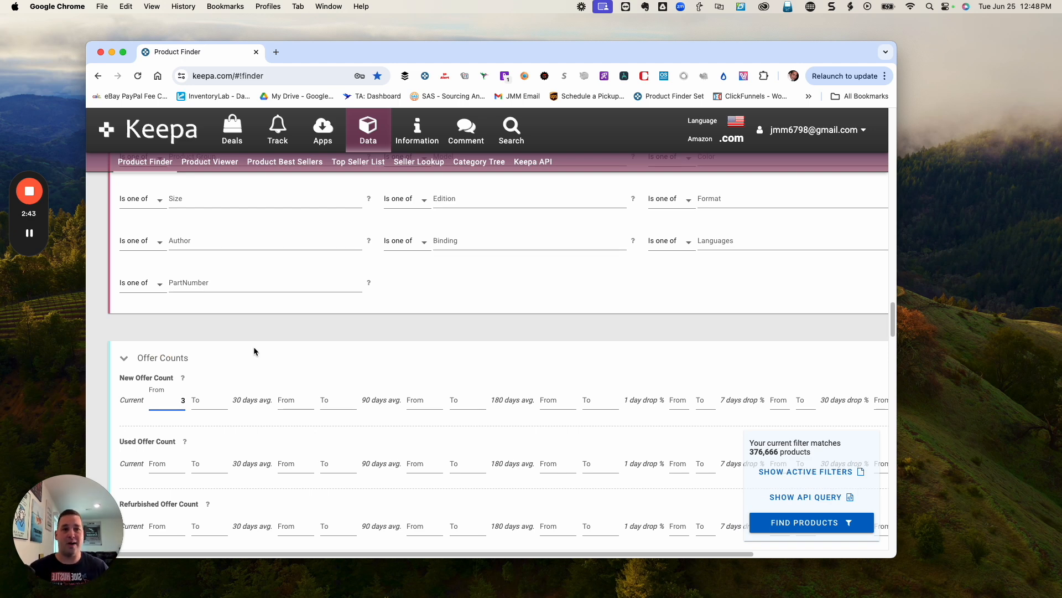
pyautogui.scroll(-3, 320, 348)
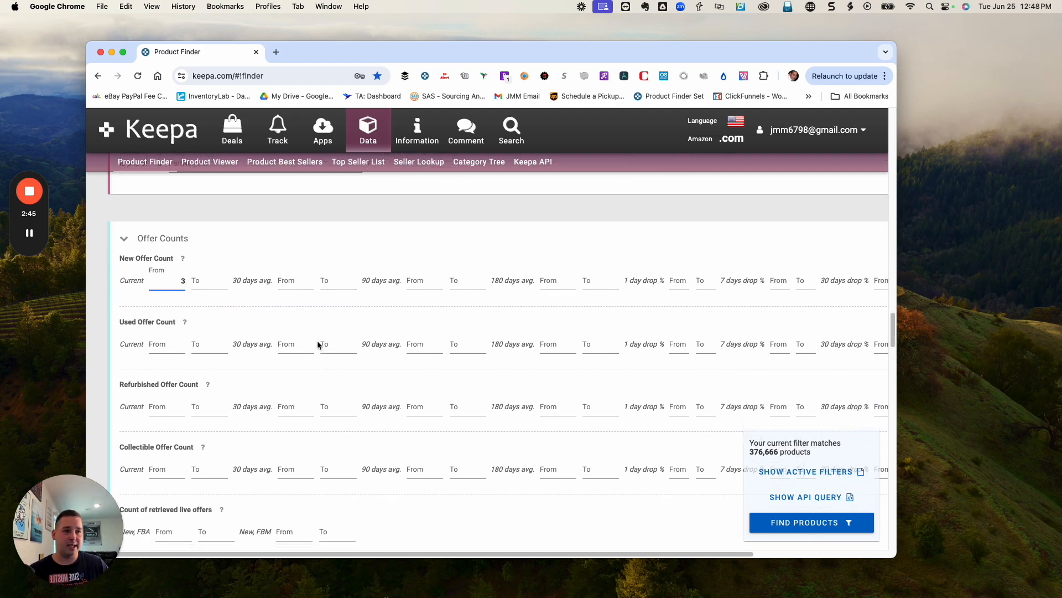
pyautogui.scroll(-9, 318, 344)
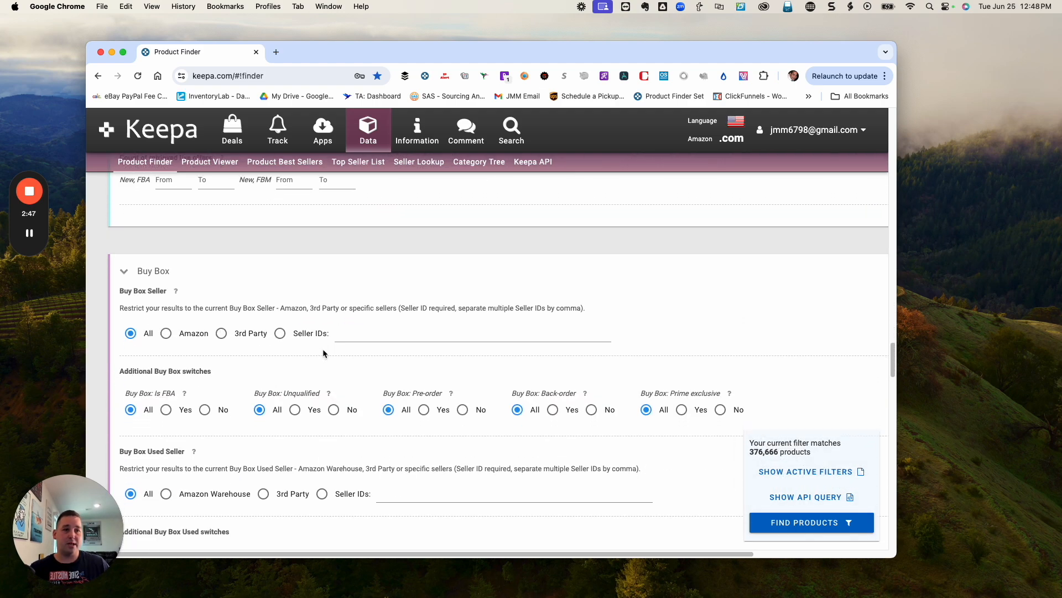
pyautogui.scroll(-10, 323, 353)
pyautogui.scroll(-12, 324, 353)
pyautogui.scroll(-14, 324, 353)
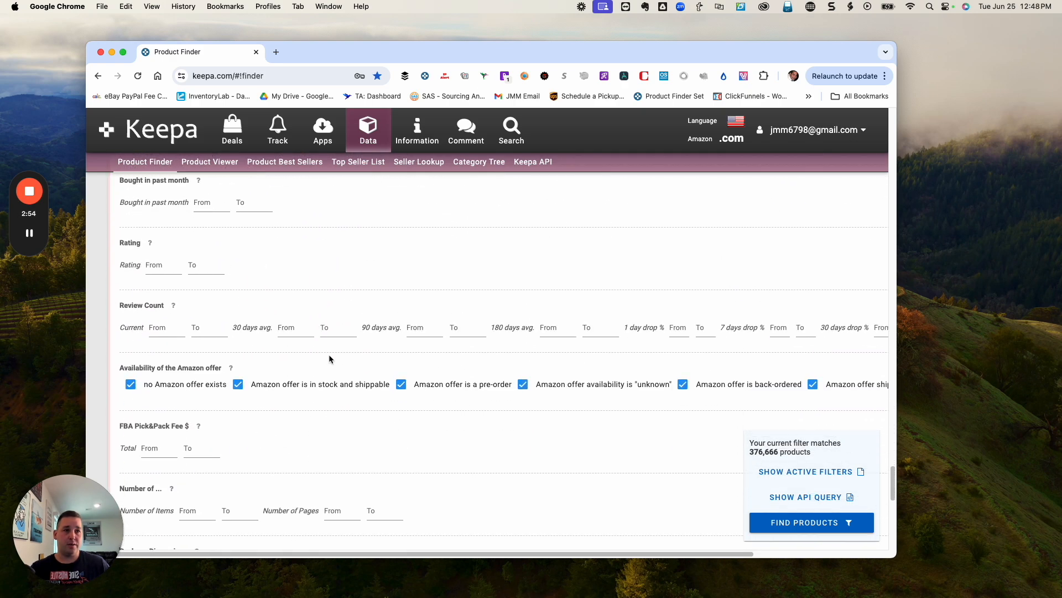
pyautogui.click(177, 334)
pyautogui.click(352, 278)
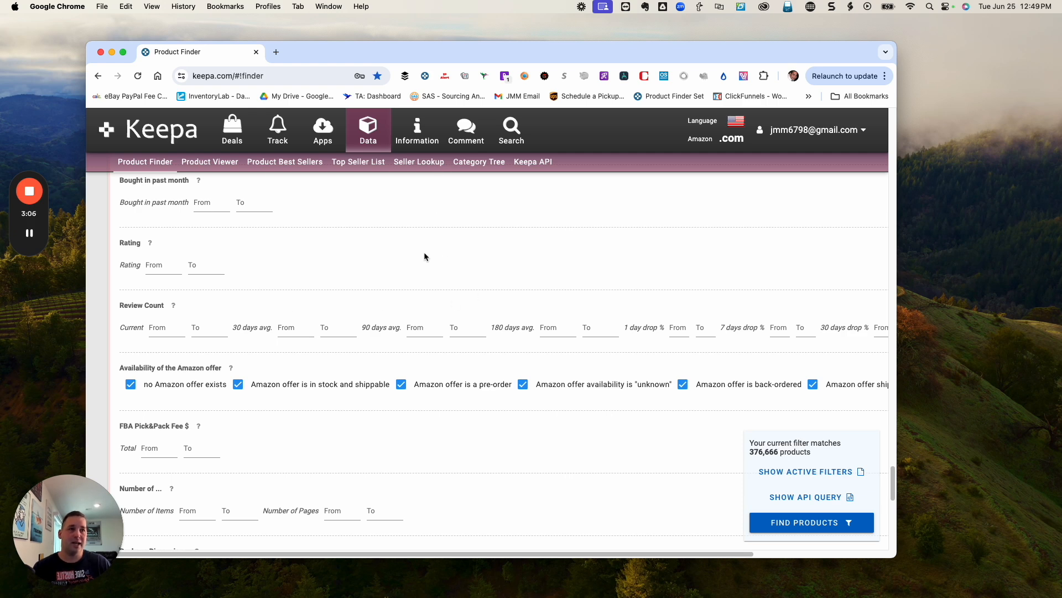
pyautogui.click(156, 266)
pyautogui.click(169, 326)
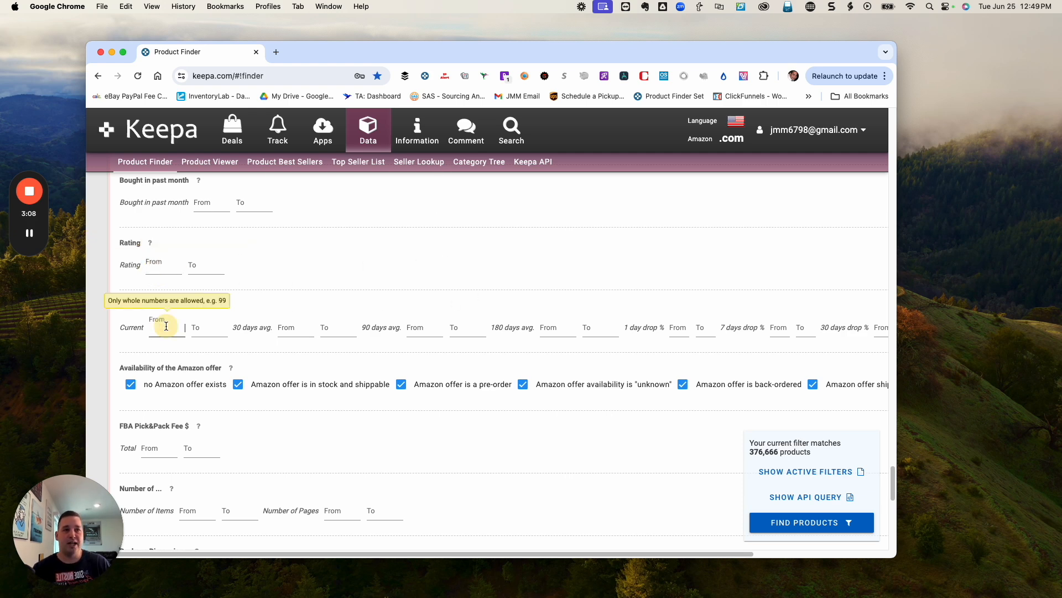
pyautogui.write('3')
pyautogui.press('BackSpace')
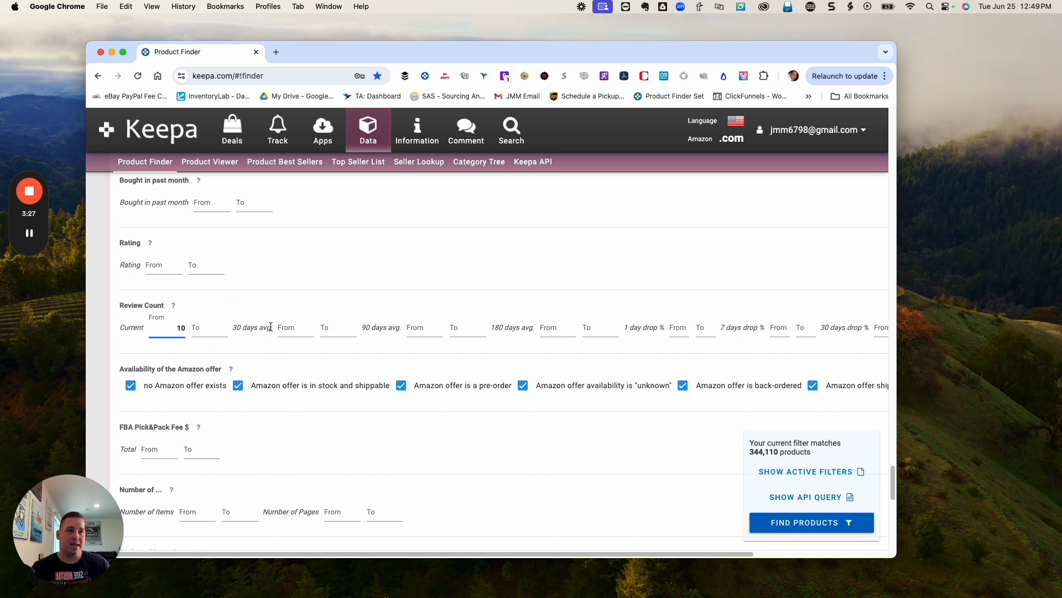
# Review the remaining filter sections from Review Count through Additional settings, and the Buy Box and Offer Counts sections above them
pyautogui.scroll(-1, 276, 332)
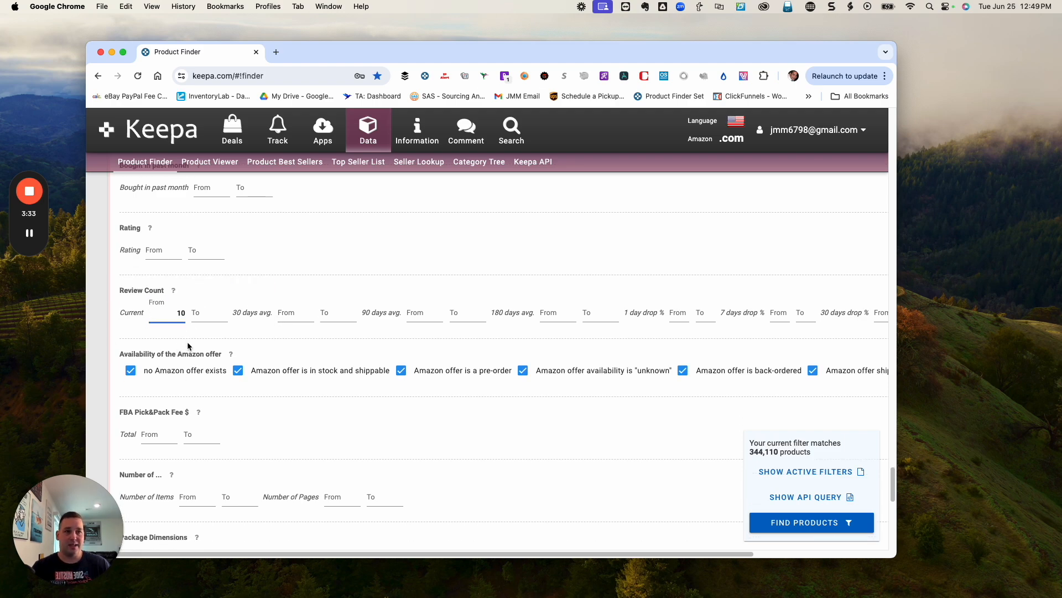
pyautogui.scroll(-10, 188, 343)
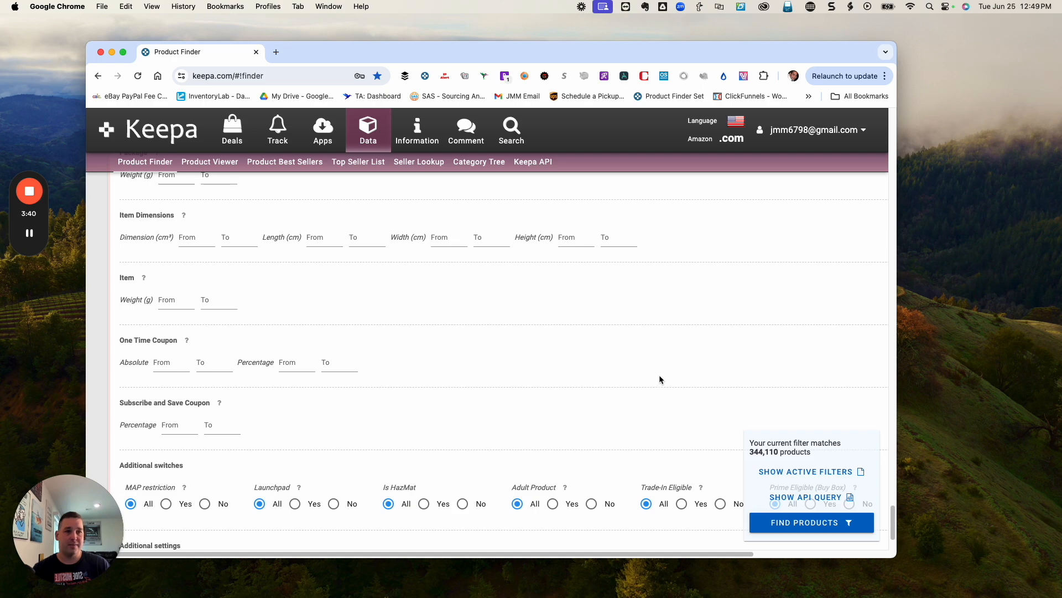
pyautogui.scroll(-3, 492, 339)
pyautogui.scroll(15, 489, 324)
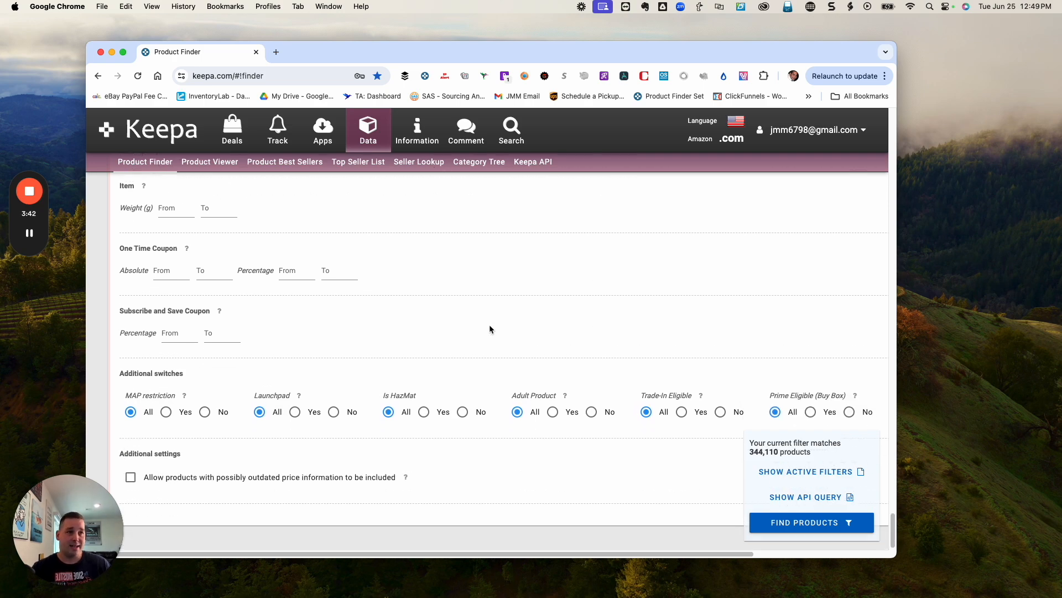
pyautogui.scroll(9, 486, 323)
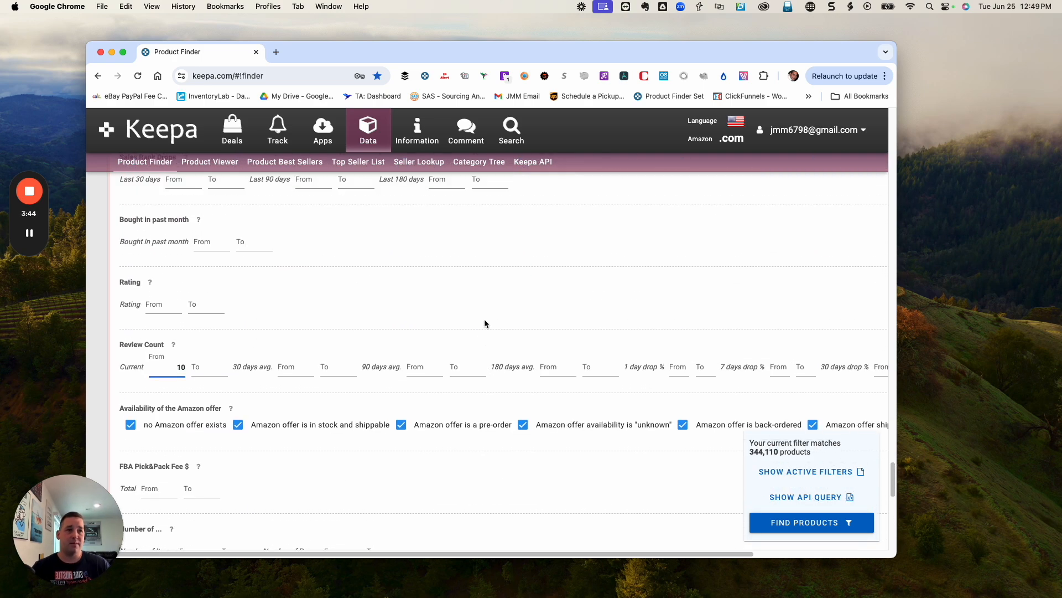
pyautogui.scroll(10, 423, 306)
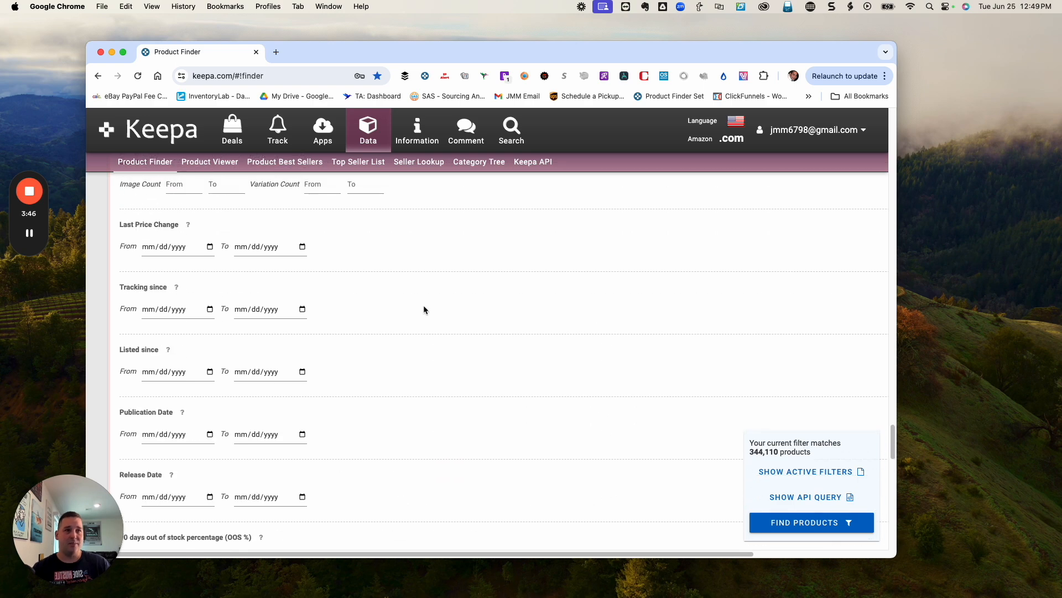
pyautogui.scroll(8, 422, 311)
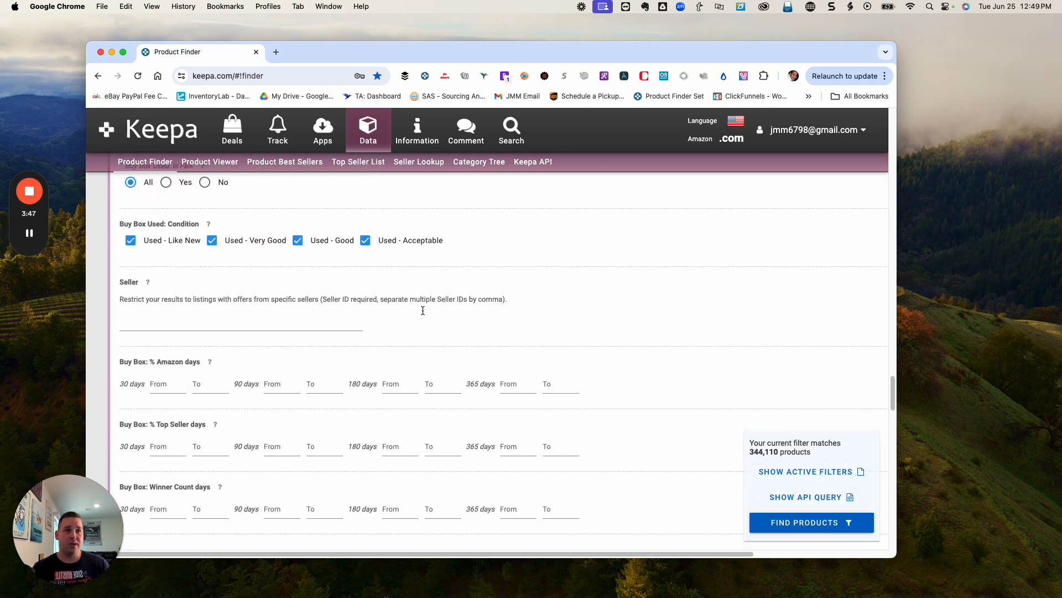
pyautogui.scroll(6, 392, 315)
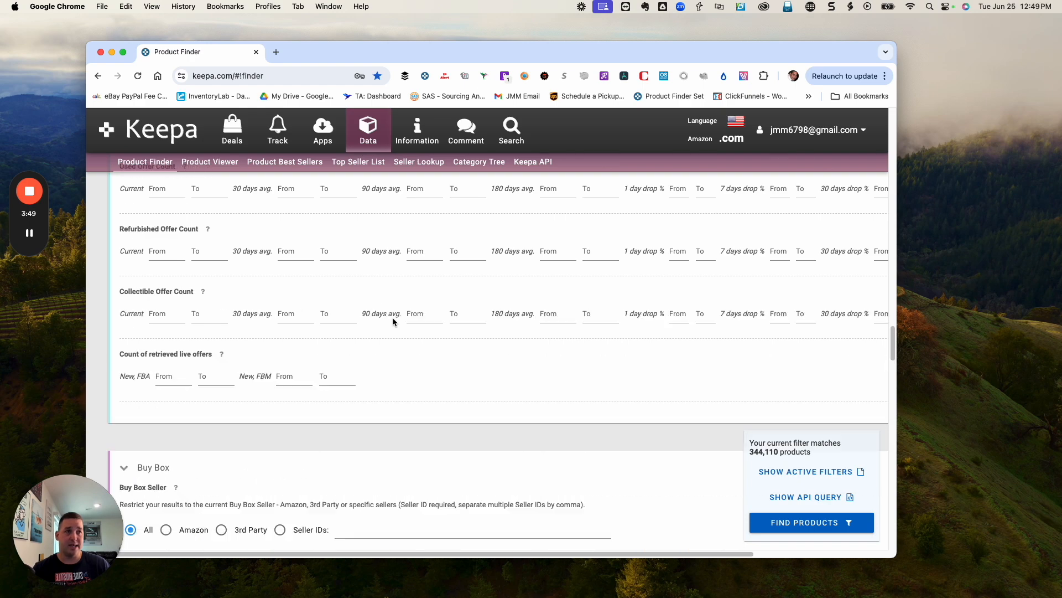
pyautogui.scroll(3, 392, 314)
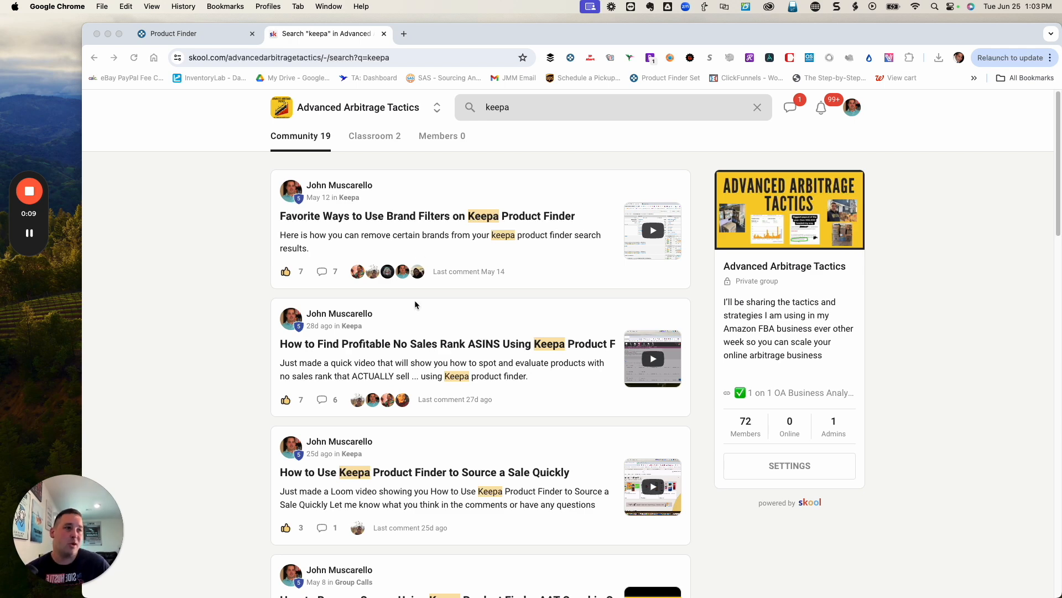
# Look through the Keepa posts in the Advanced Arbitrage Tactics community's search results on Skool
pyautogui.scroll(-3, 419, 306)
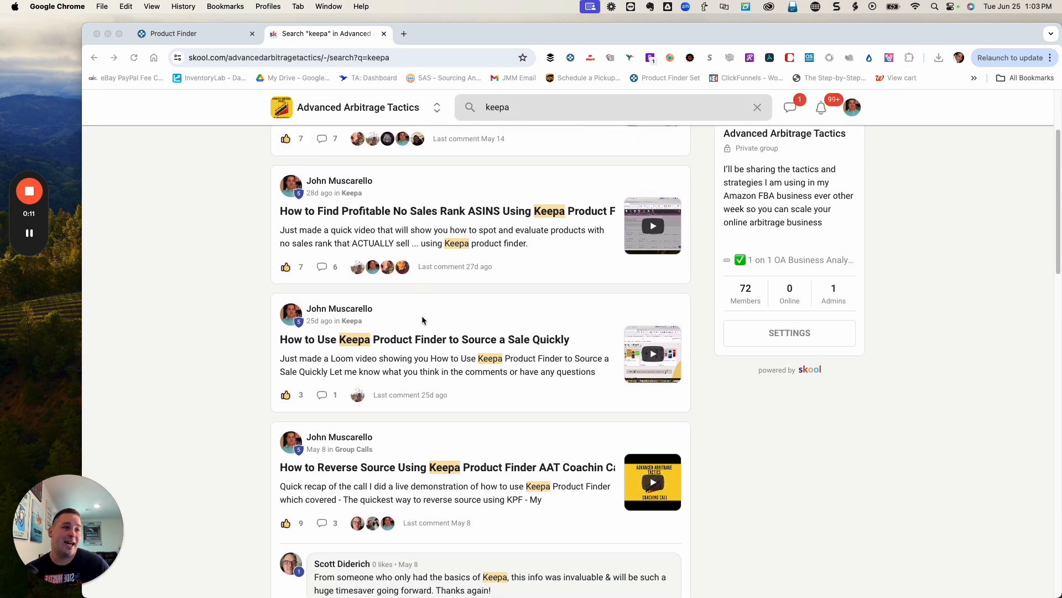
pyautogui.scroll(3, 426, 254)
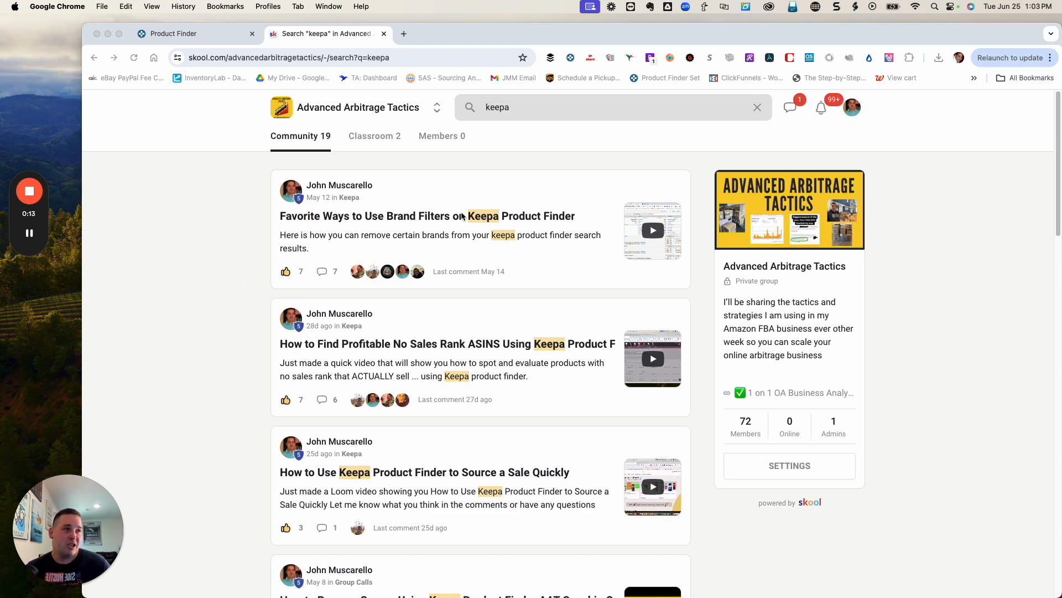
pyautogui.scroll(-1, 437, 216)
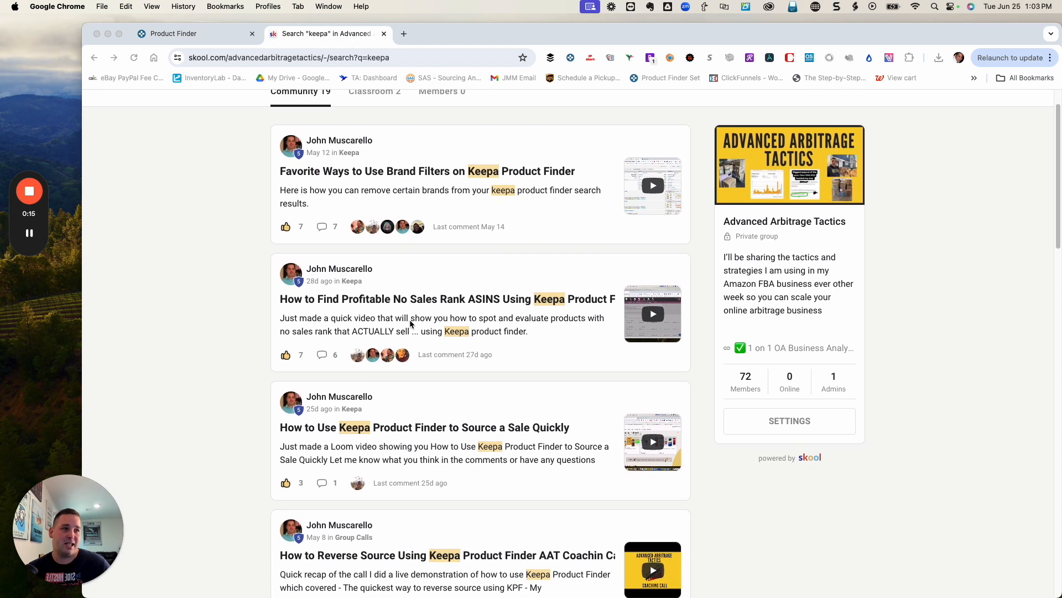
pyautogui.scroll(-1, 432, 278)
pyautogui.scroll(-4, 412, 319)
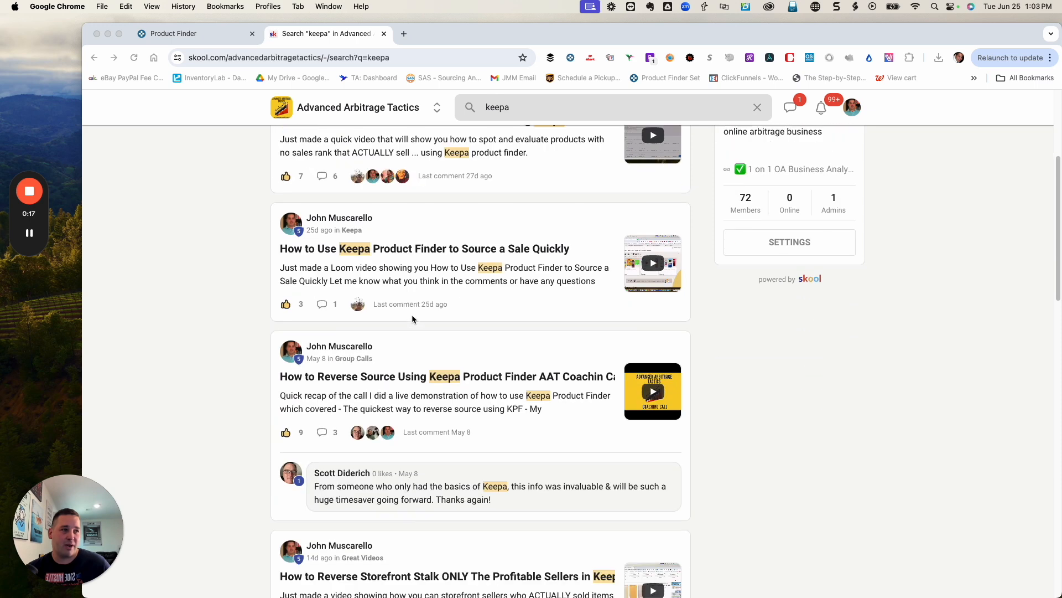
pyautogui.scroll(-1, 423, 265)
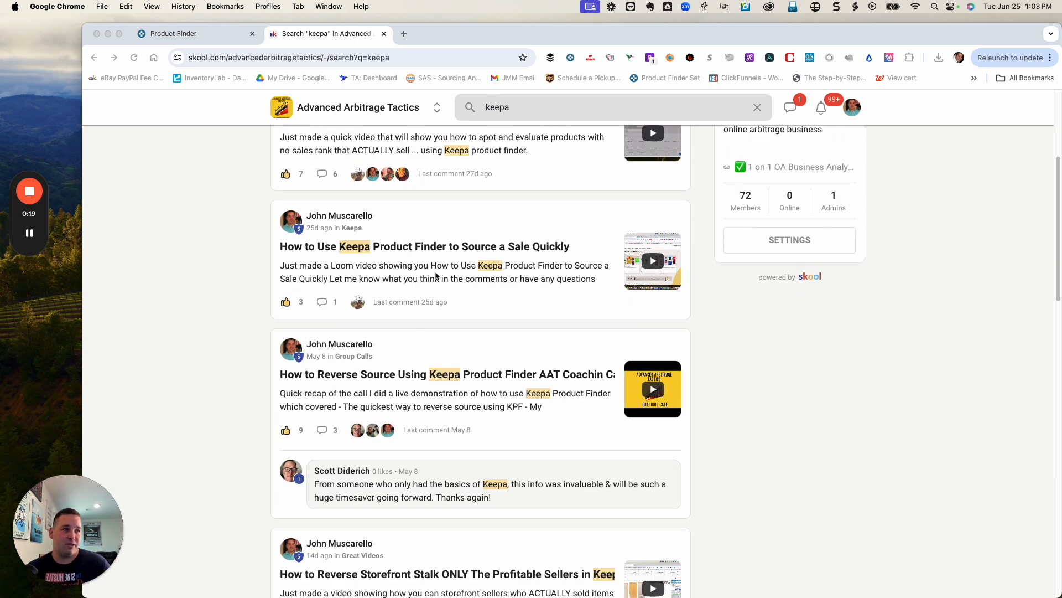
pyautogui.scroll(-1, 494, 271)
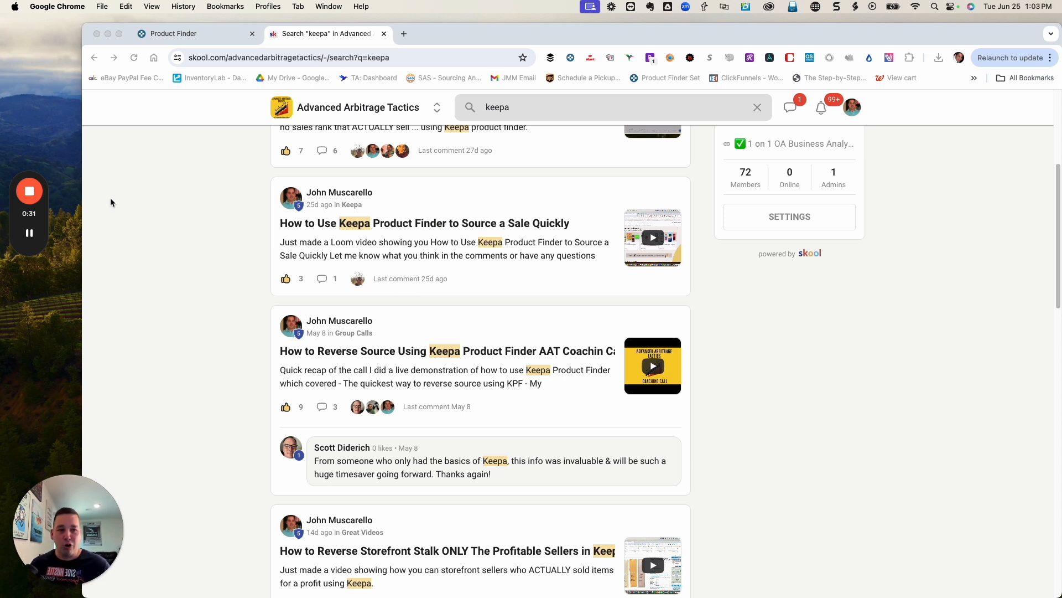
pyautogui.moveTo(30, 197)
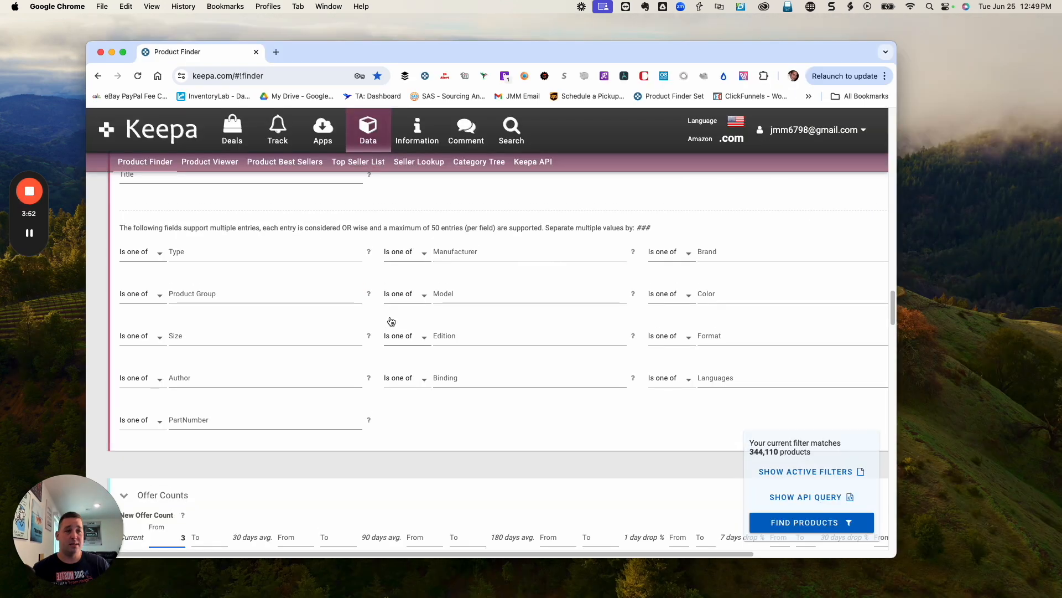
# In the Keepa Product Finder, restrict the root category to Baby Products and find the matching products
pyautogui.scroll(5, 387, 314)
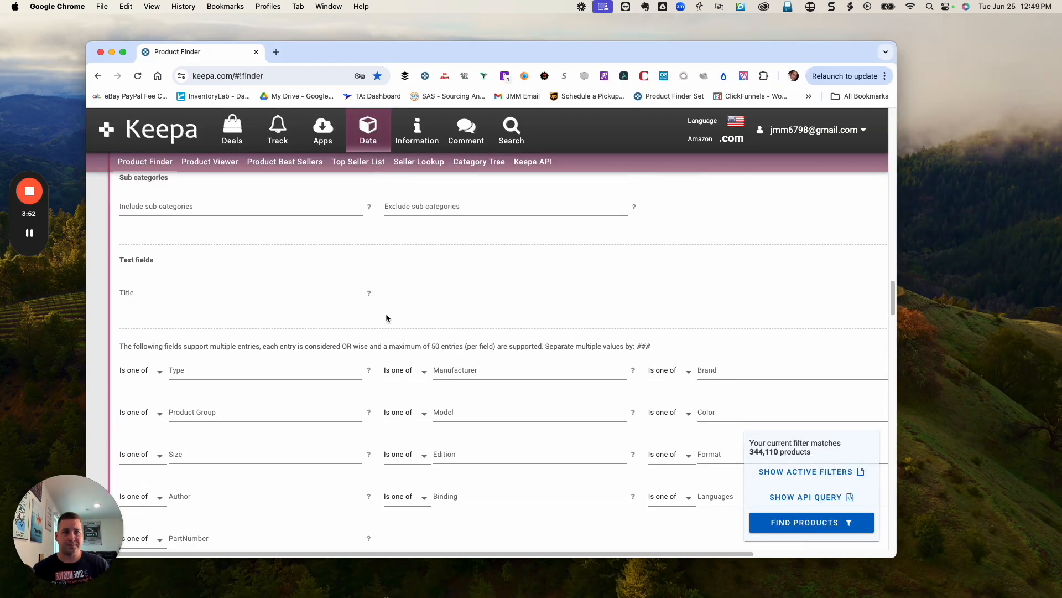
pyautogui.scroll(3, 277, 240)
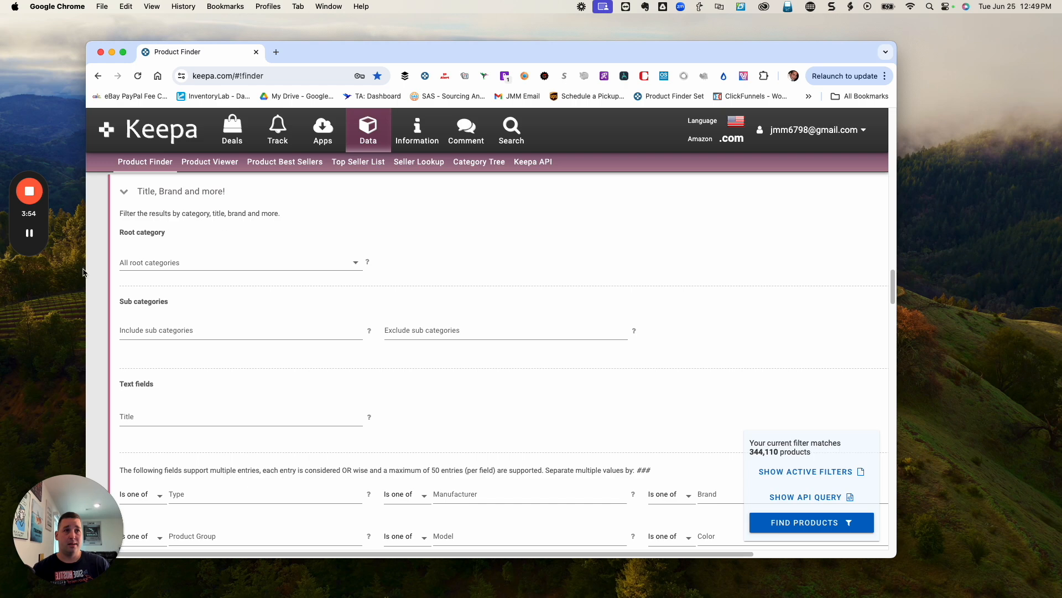
pyautogui.click(158, 260)
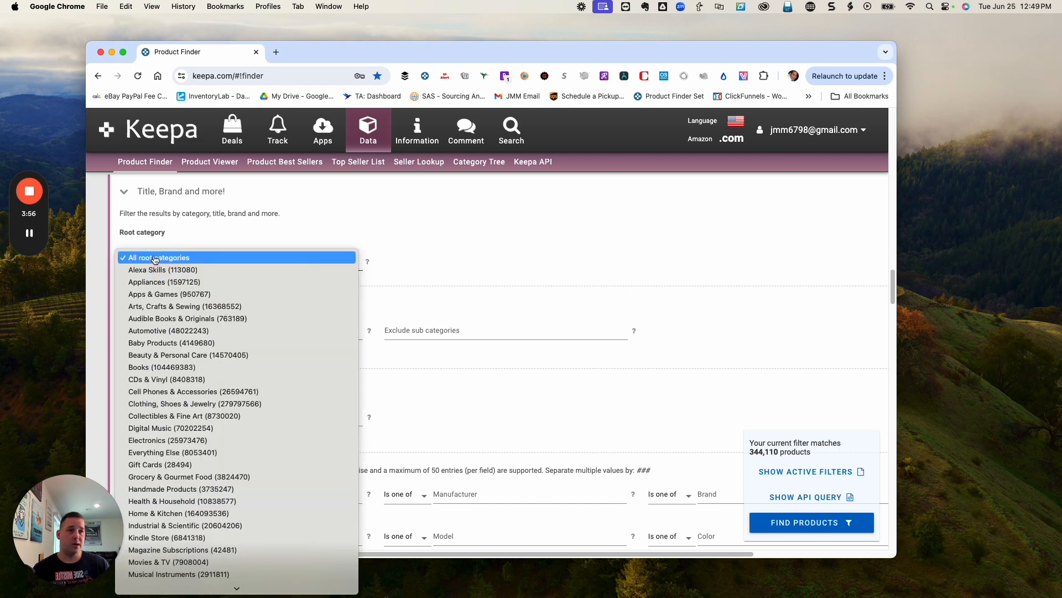
pyautogui.click(228, 342)
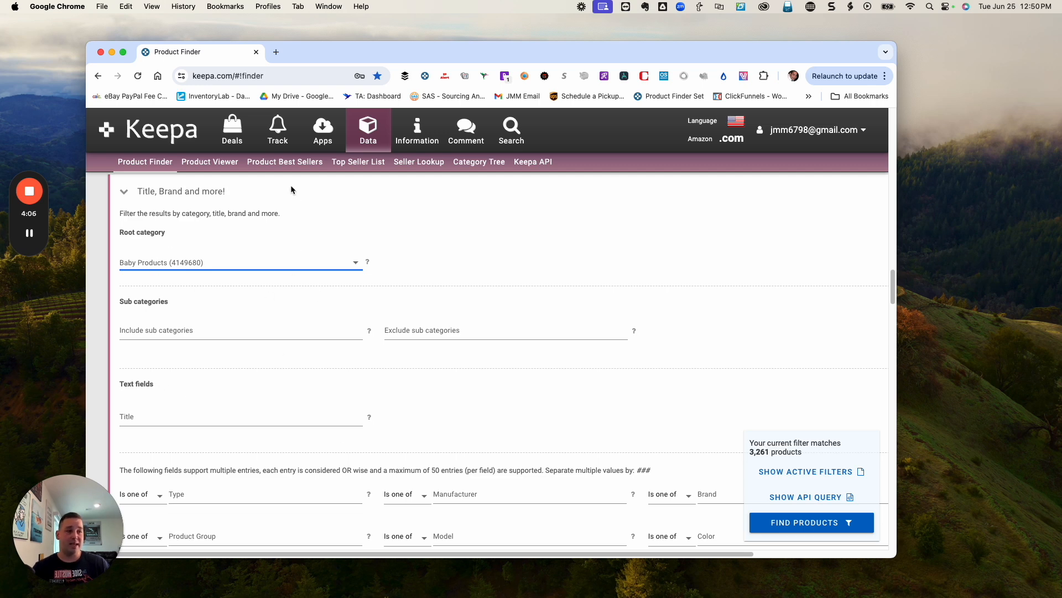
pyautogui.click(775, 521)
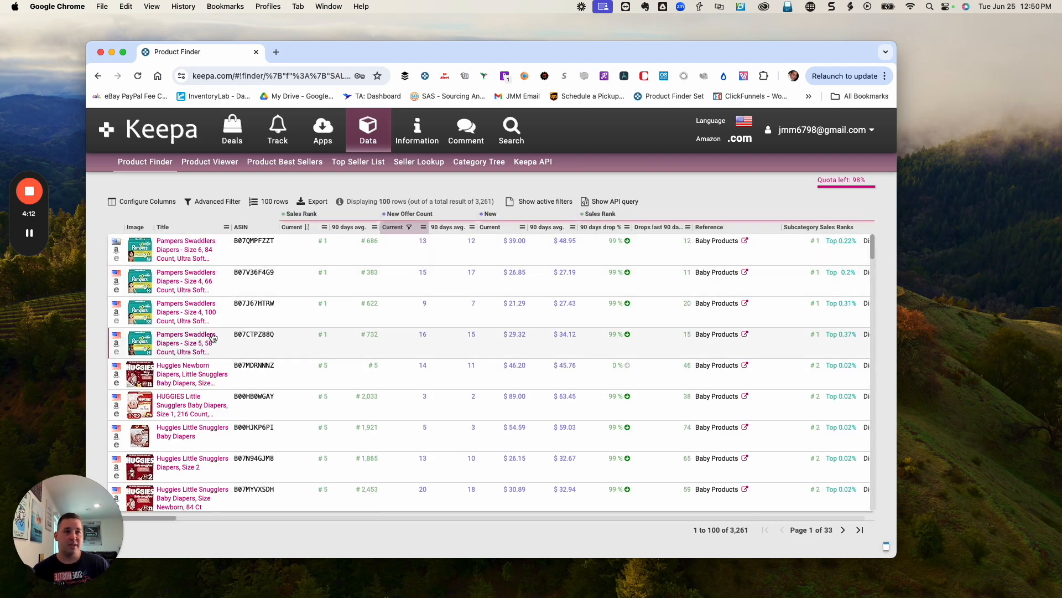
# Browse the Baby Products results and sort them by 90-day average sales rank, from highest to lowest
pyautogui.moveTo(215, 309)
pyautogui.scroll(-20, 215, 309)
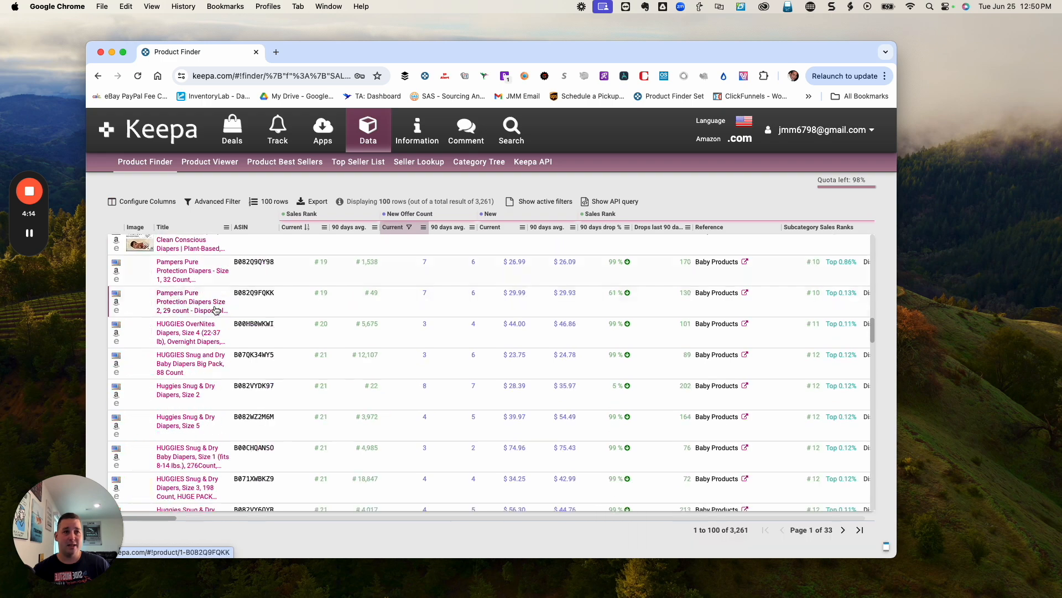
pyautogui.scroll(-10, 214, 309)
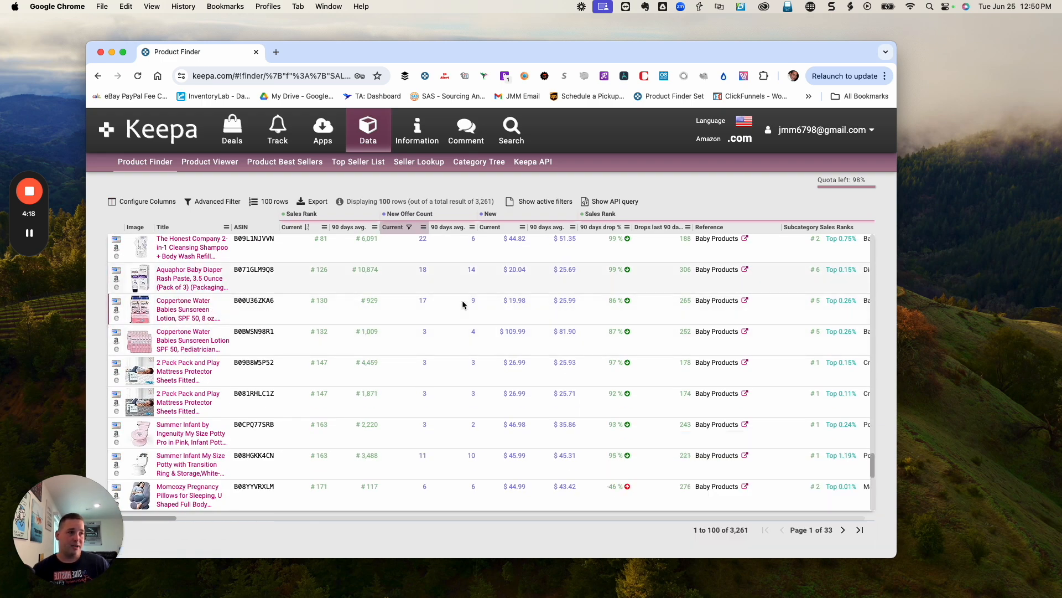
pyautogui.scroll(10, 515, 269)
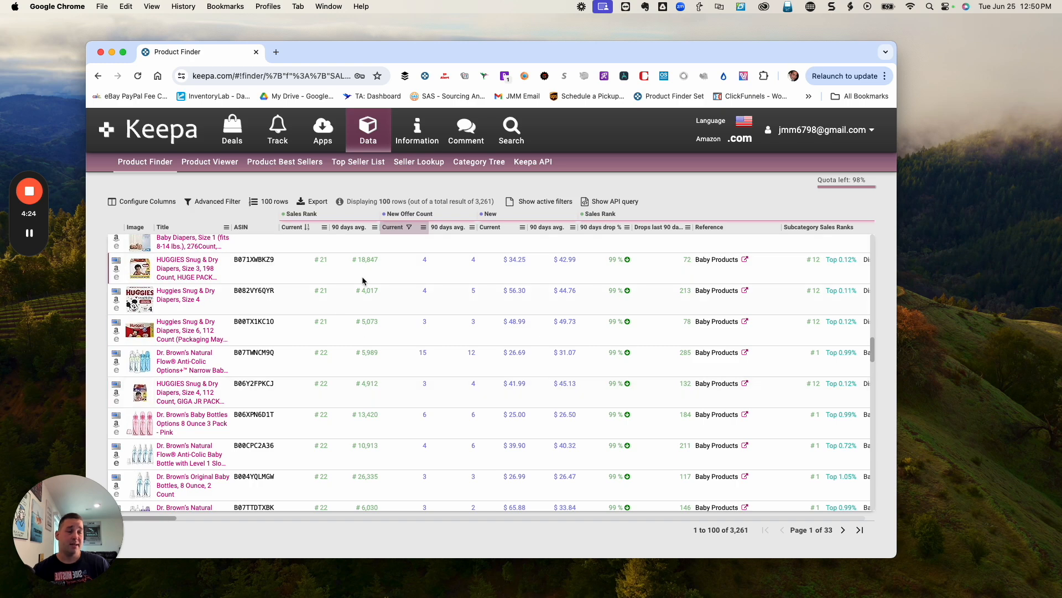
pyautogui.scroll(5, 368, 343)
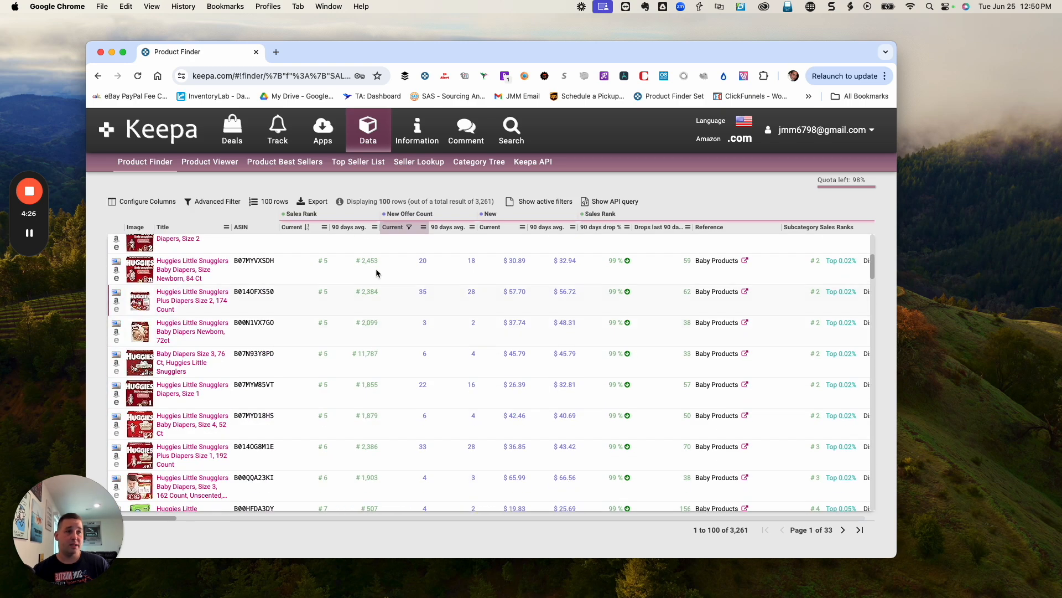
pyautogui.click(360, 229)
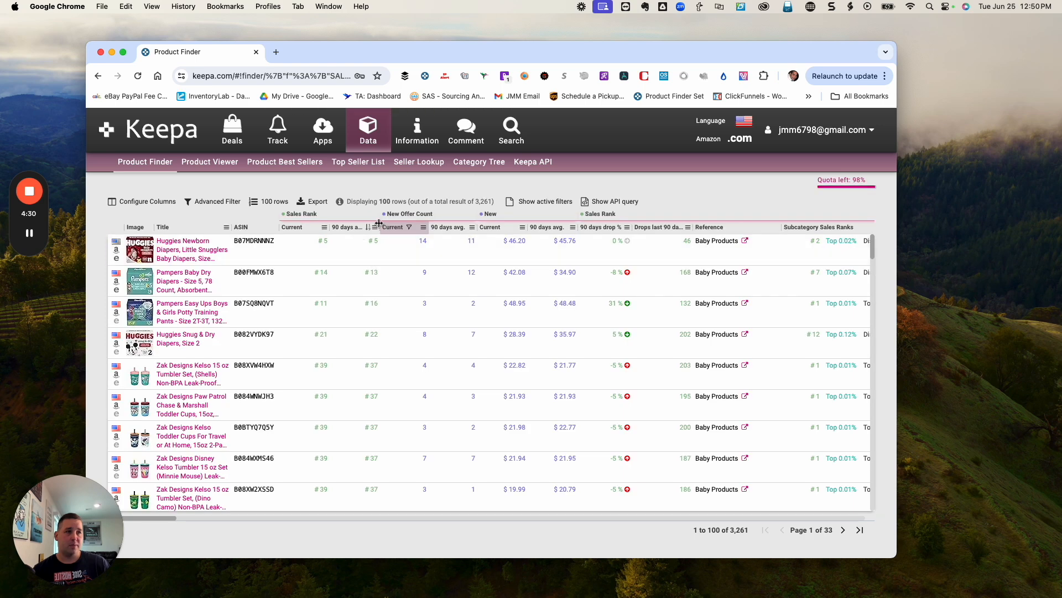
pyautogui.click(338, 228)
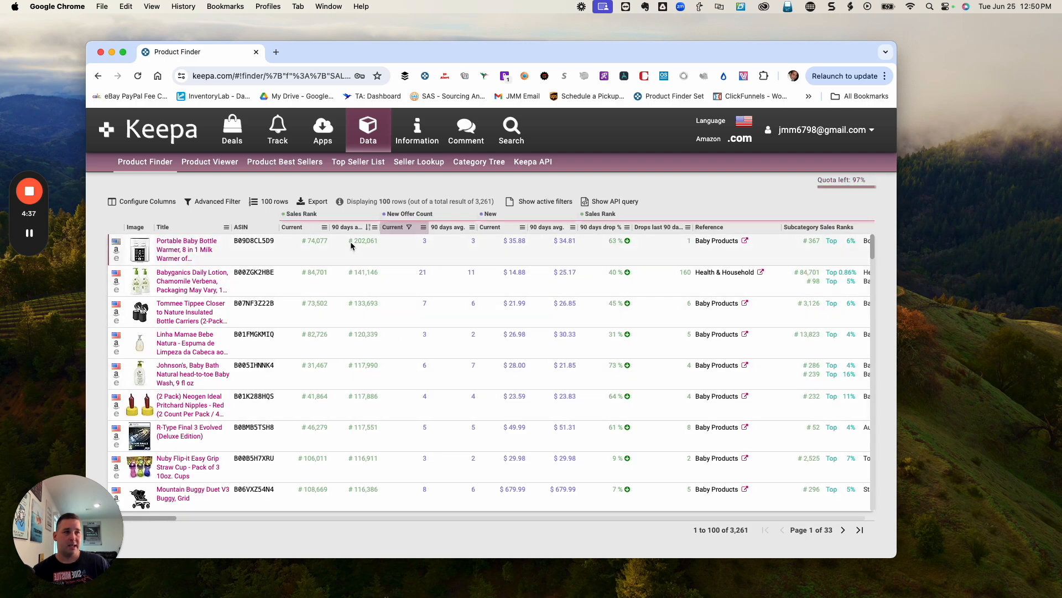
# Examine the sorted products, comparing their current and 90-day average sales ranks, offer counts and new prices
pyautogui.scroll(-5, 369, 341)
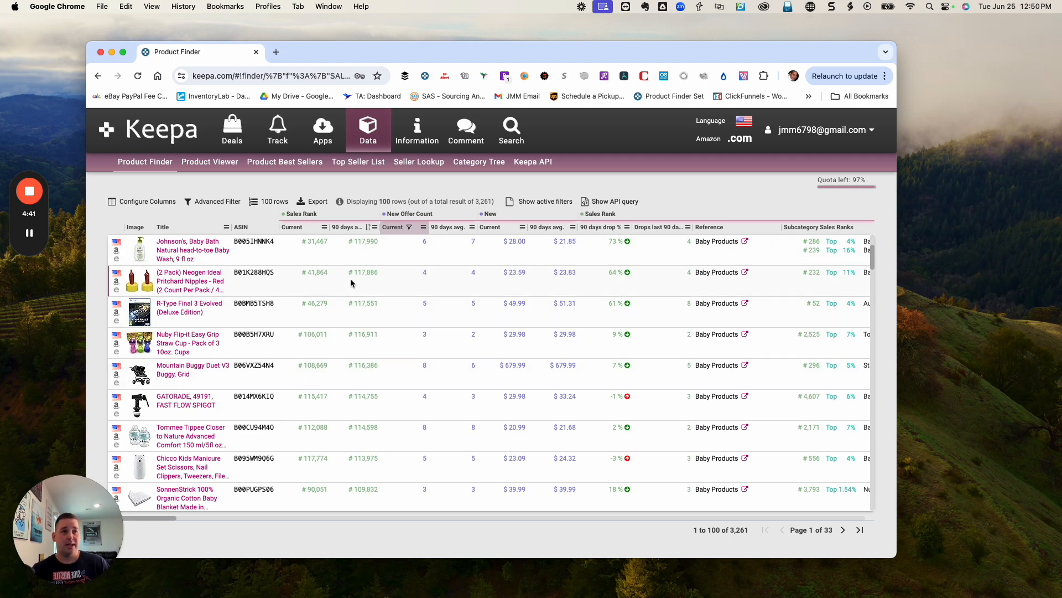
pyautogui.scroll(-10, 370, 367)
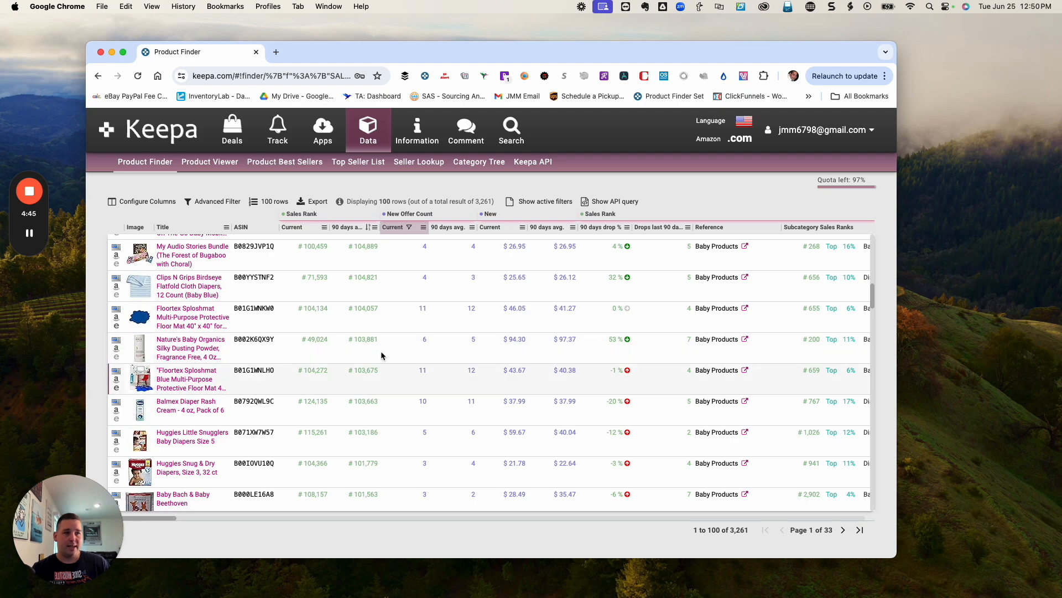
pyautogui.scroll(-10, 379, 354)
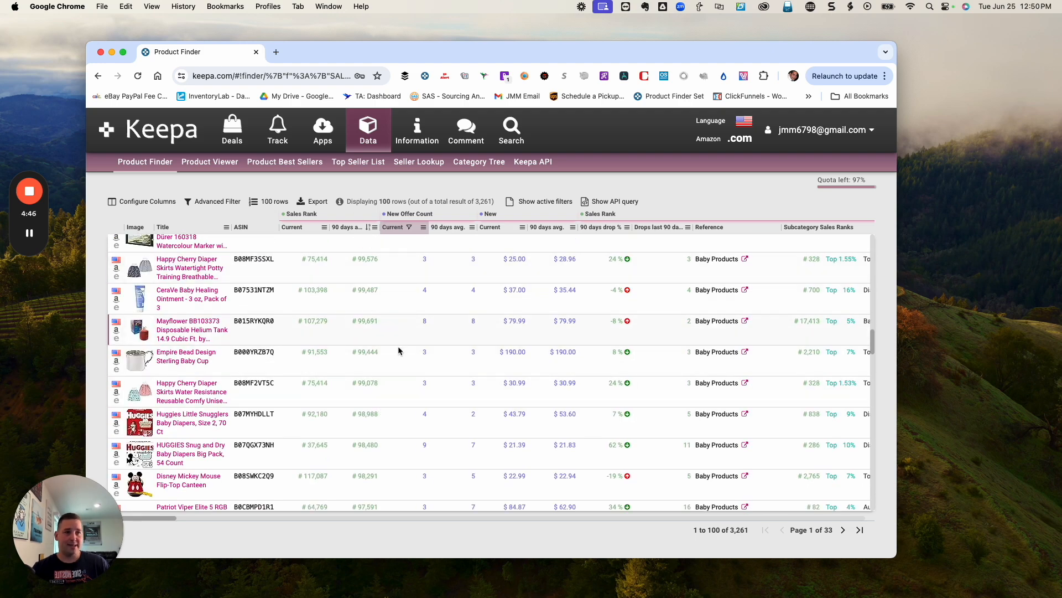
pyautogui.scroll(1, 395, 375)
pyautogui.scroll(1, 390, 359)
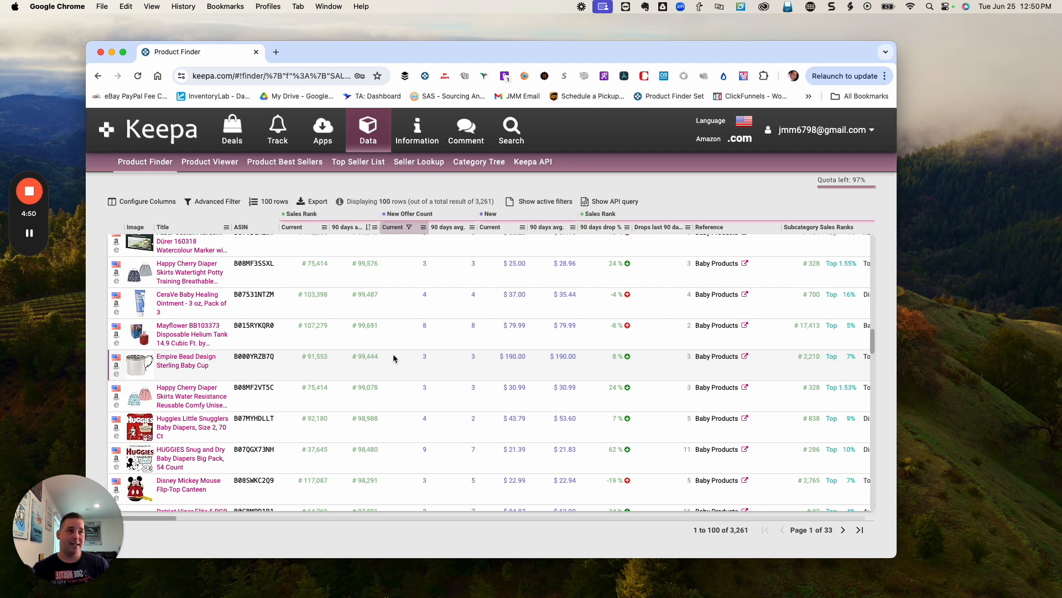
pyautogui.scroll(10, 392, 353)
pyautogui.scroll(5, 377, 346)
# Return to the advanced filter form and reset the root category to All root categories
pyautogui.click(209, 203)
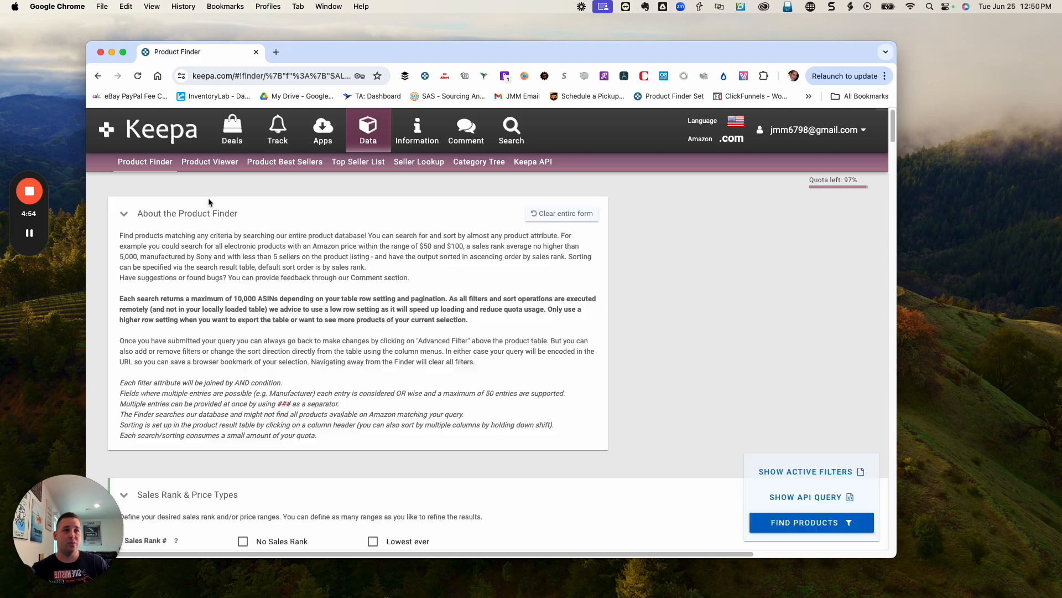
pyautogui.scroll(-10, 327, 382)
pyautogui.scroll(-10, 331, 380)
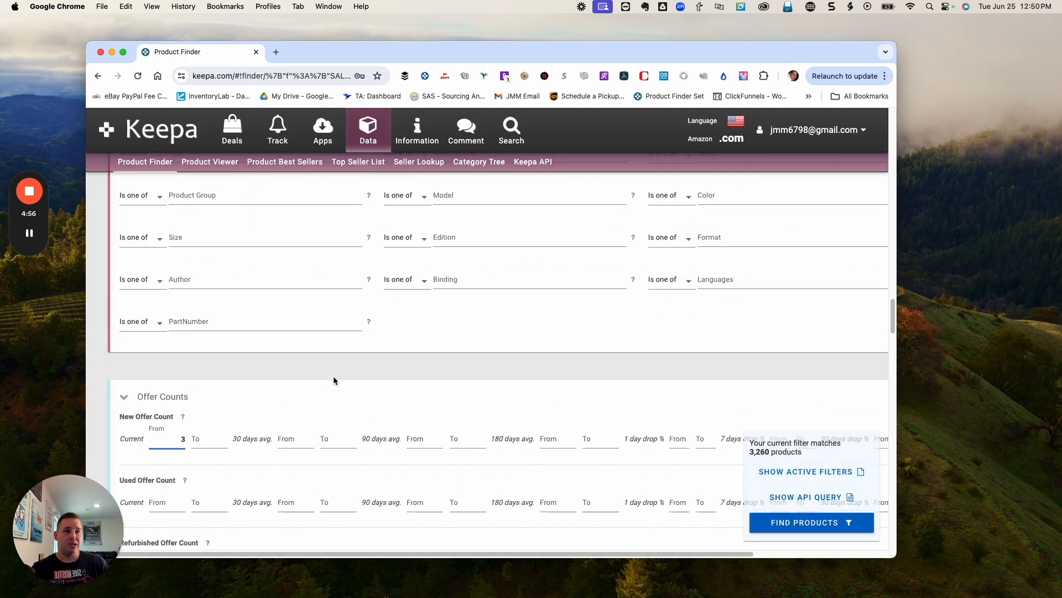
pyautogui.scroll(5, 297, 337)
pyautogui.scroll(4, 202, 252)
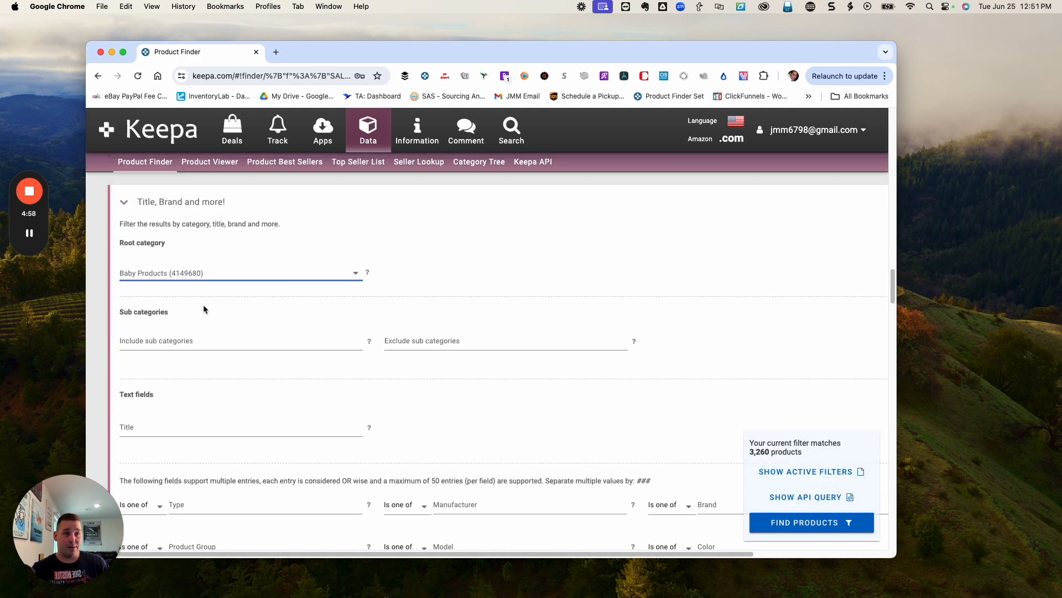
pyautogui.click(215, 274)
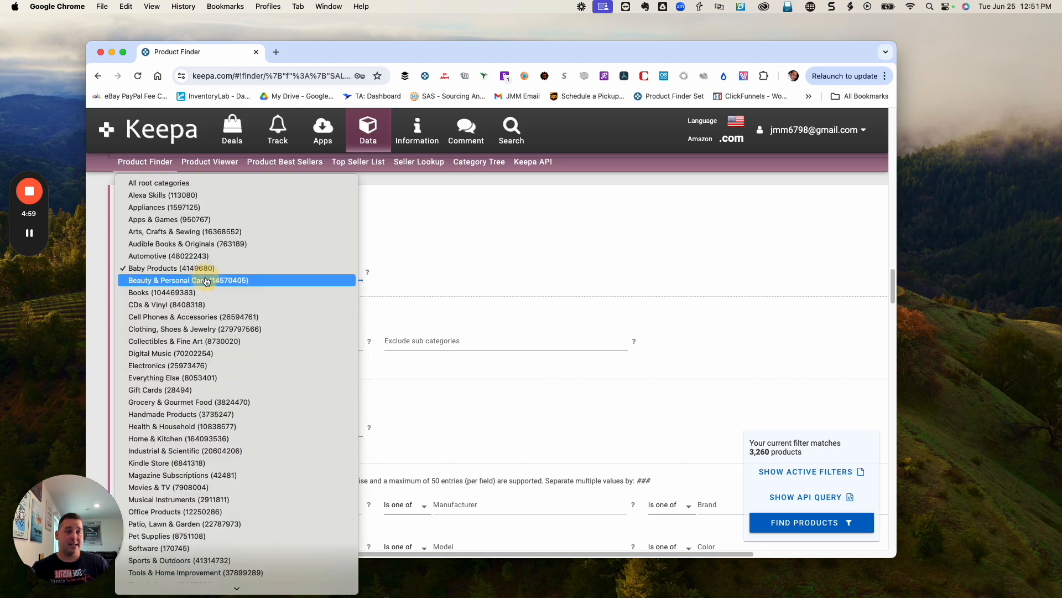
pyautogui.click(158, 184)
pyautogui.scroll(-3, 597, 357)
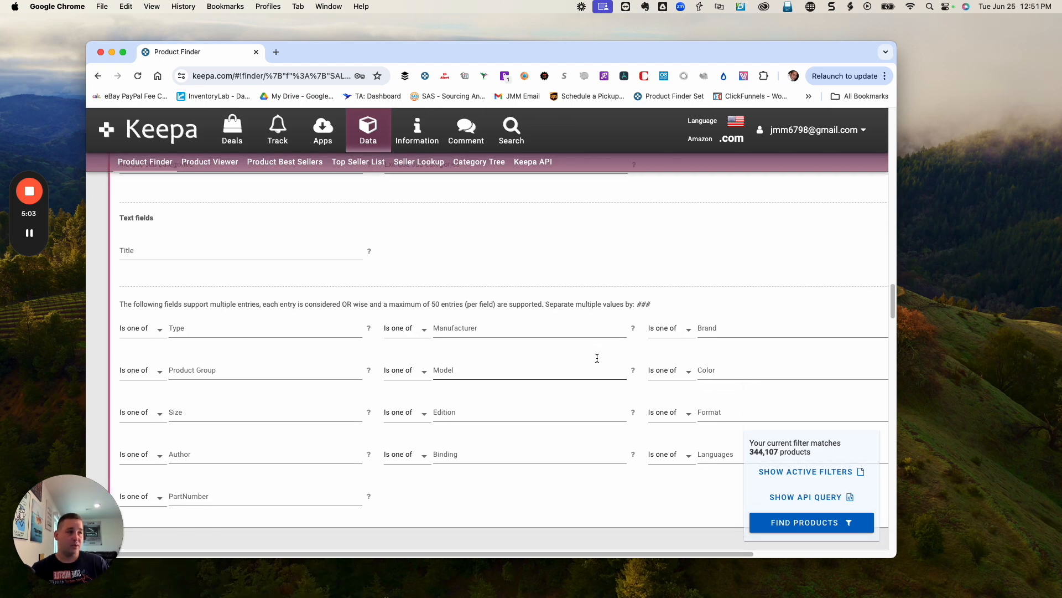
# Restrict the Brand filter to nike
pyautogui.click(708, 330)
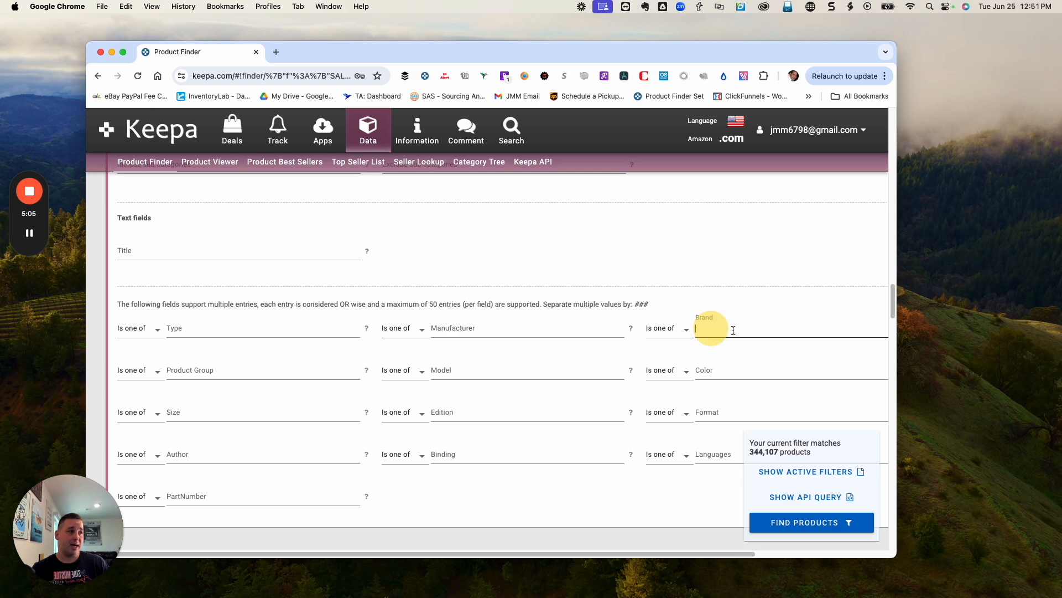
pyautogui.write('nike')
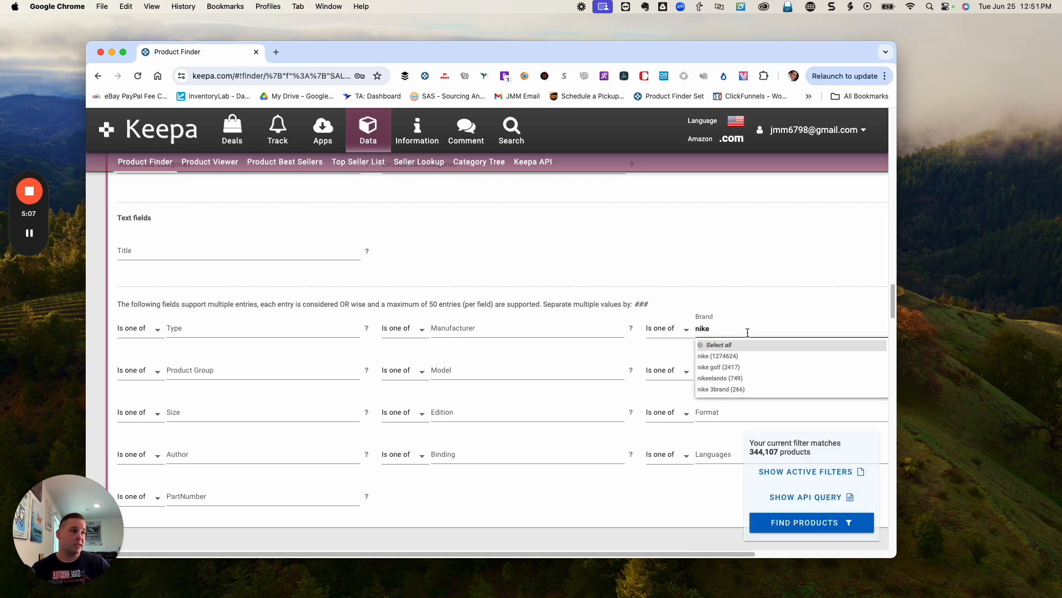
pyautogui.click(708, 356)
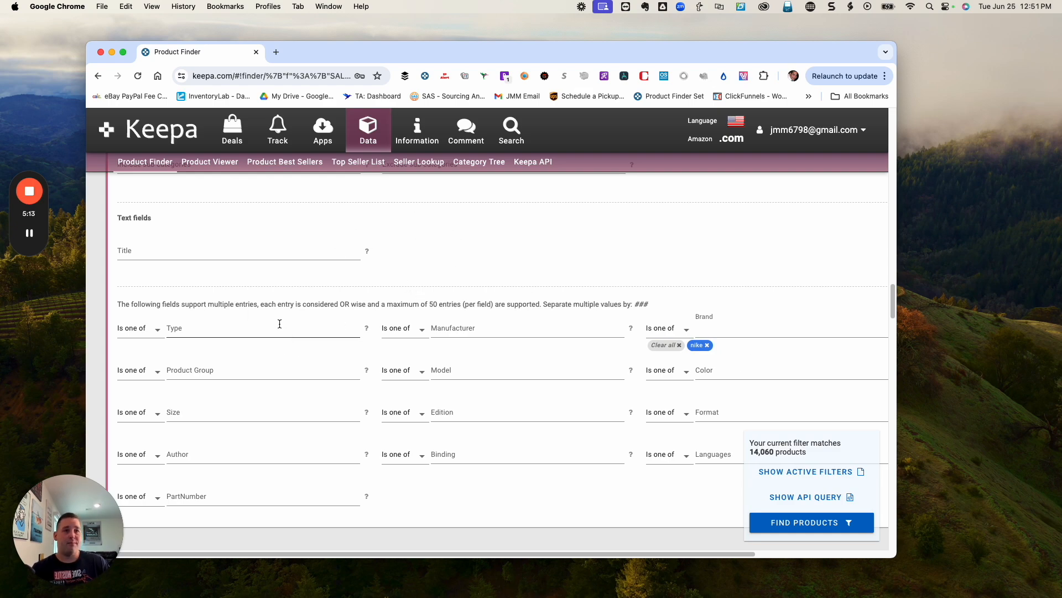
# Set the root category to Clothing, Shoes & Jewelry
pyautogui.scroll(10, 510, 249)
pyautogui.scroll(-8, 484, 346)
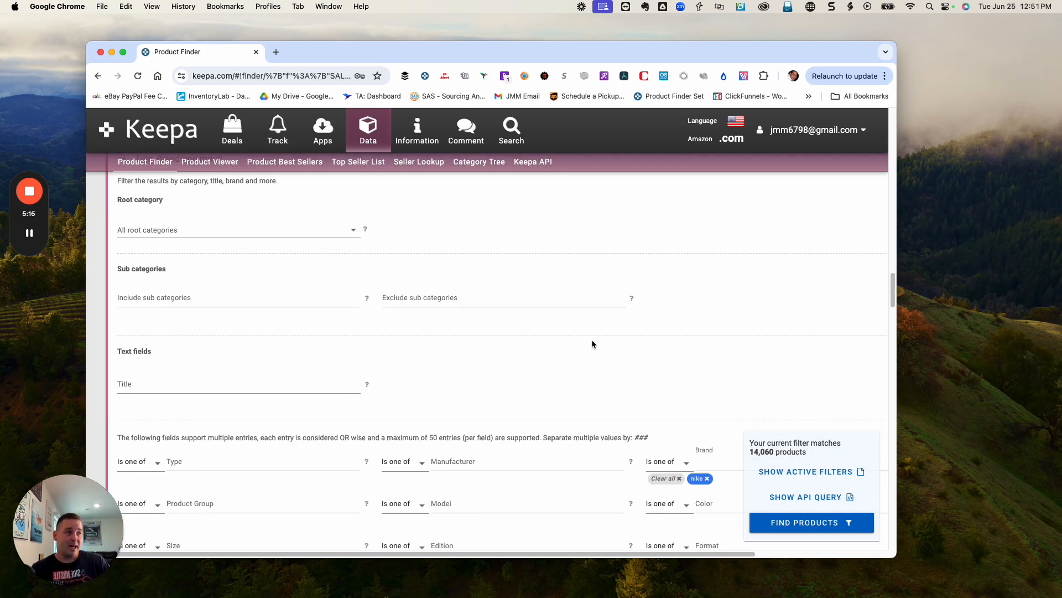
pyautogui.scroll(-3, 592, 339)
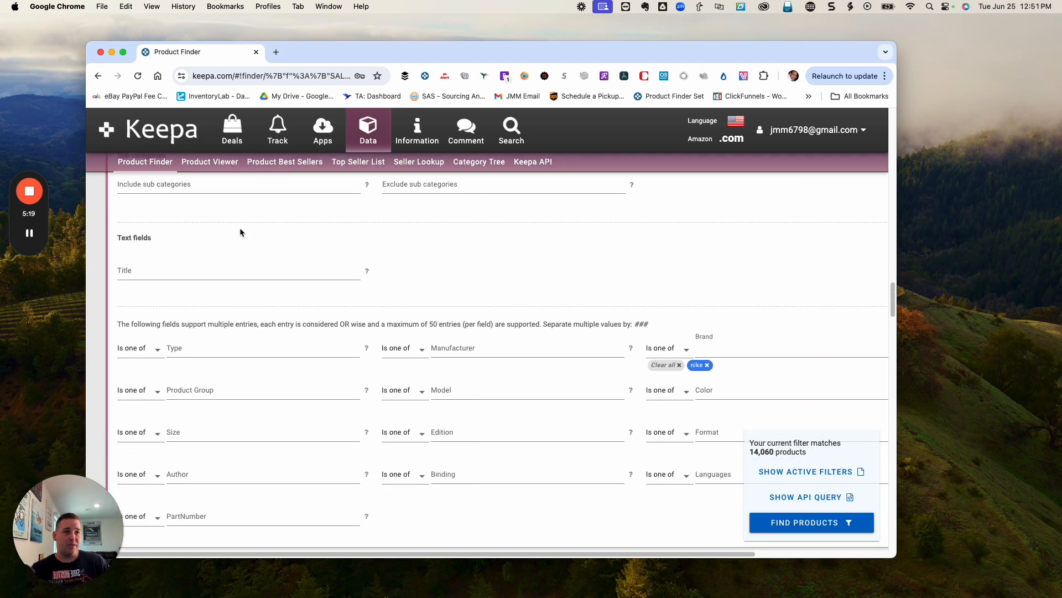
pyautogui.scroll(2, 239, 271)
pyautogui.scroll(2, 235, 265)
pyautogui.click(199, 250)
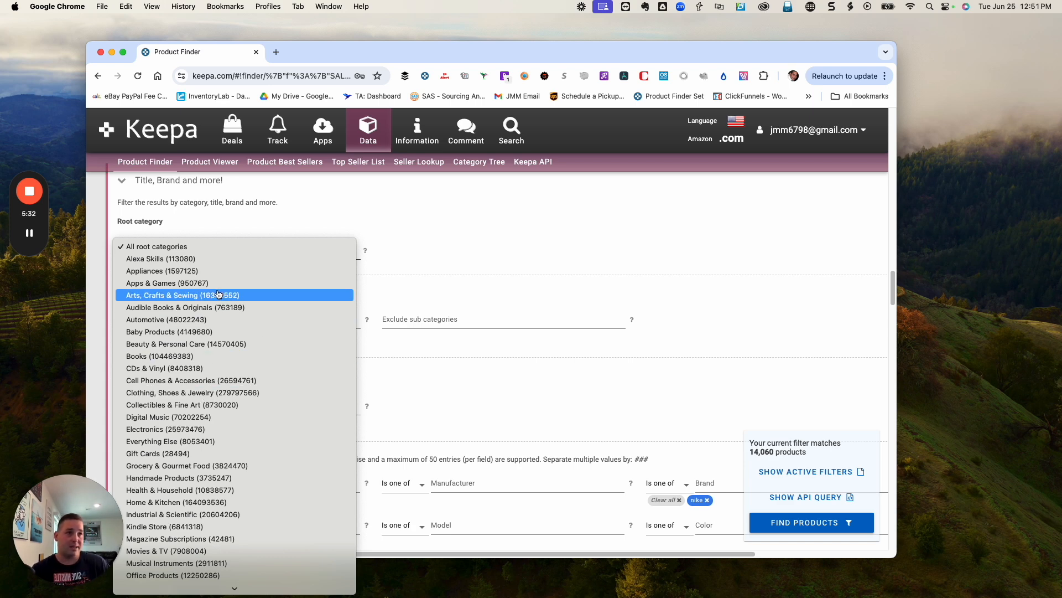
pyautogui.scroll(-1, 218, 368)
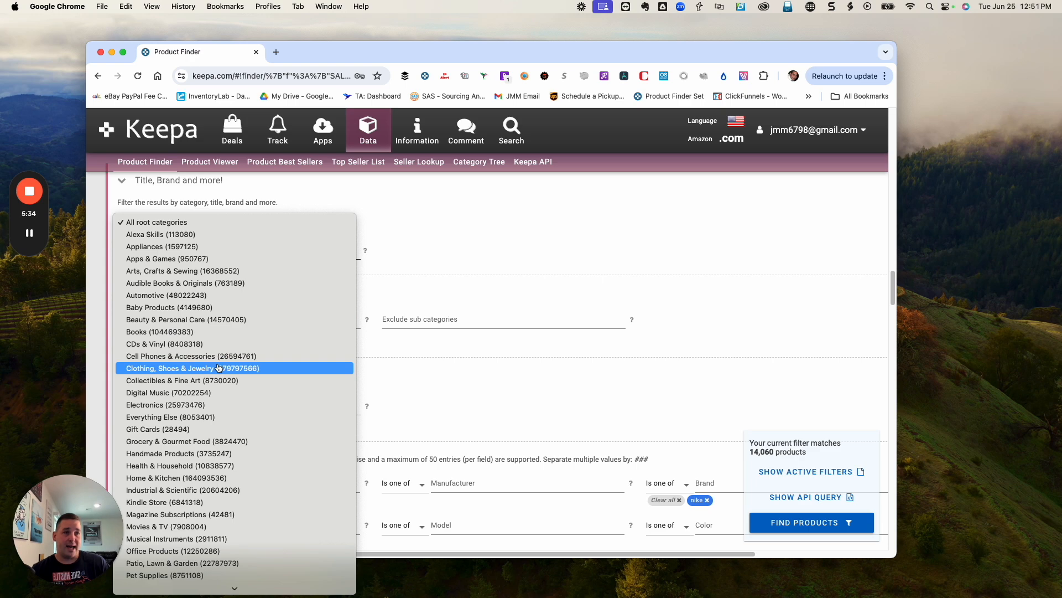
pyautogui.scroll(-2, 218, 368)
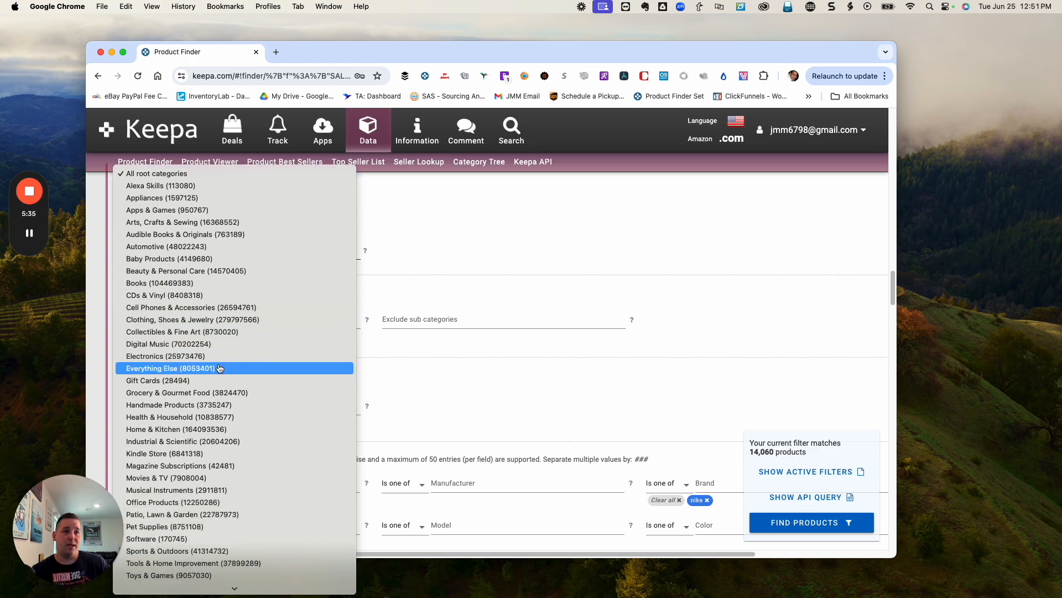
pyautogui.click(194, 319)
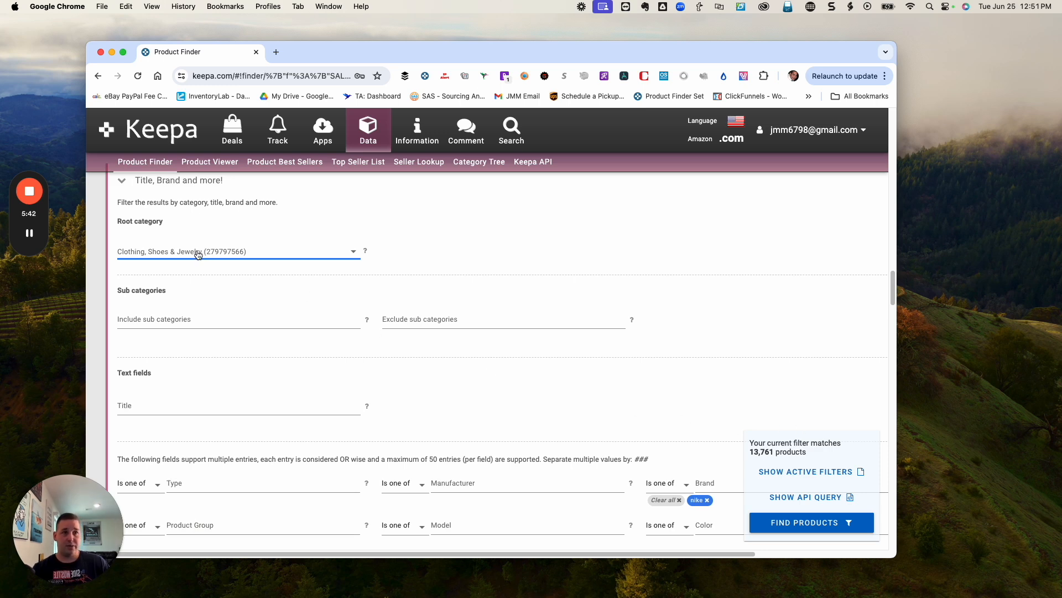
# Try including the Shoes sub category under the men's Work & Utility shoes path, and remove it again
pyautogui.click(171, 318)
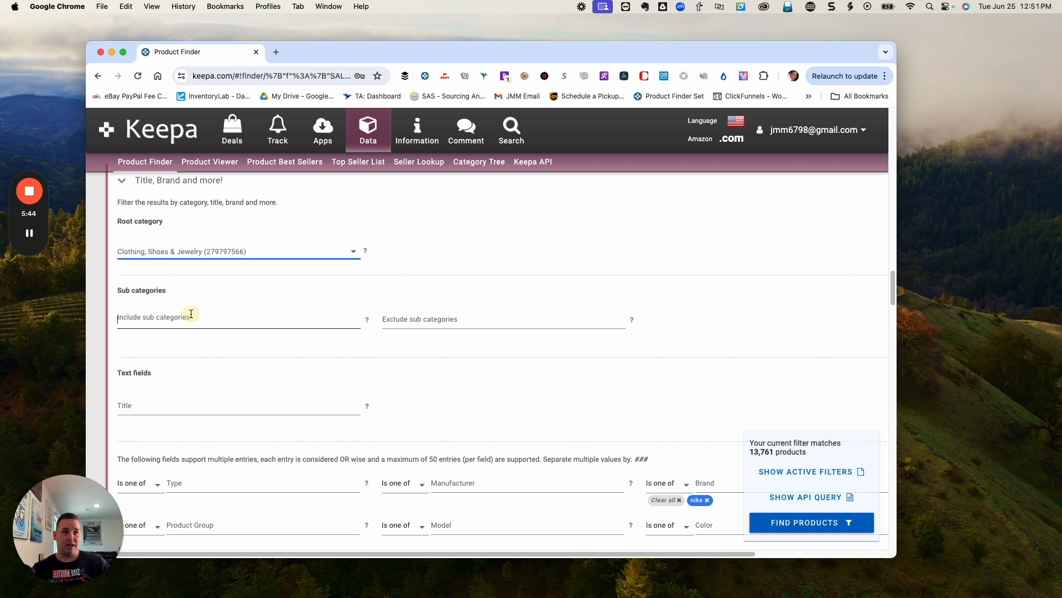
pyautogui.write('shoes')
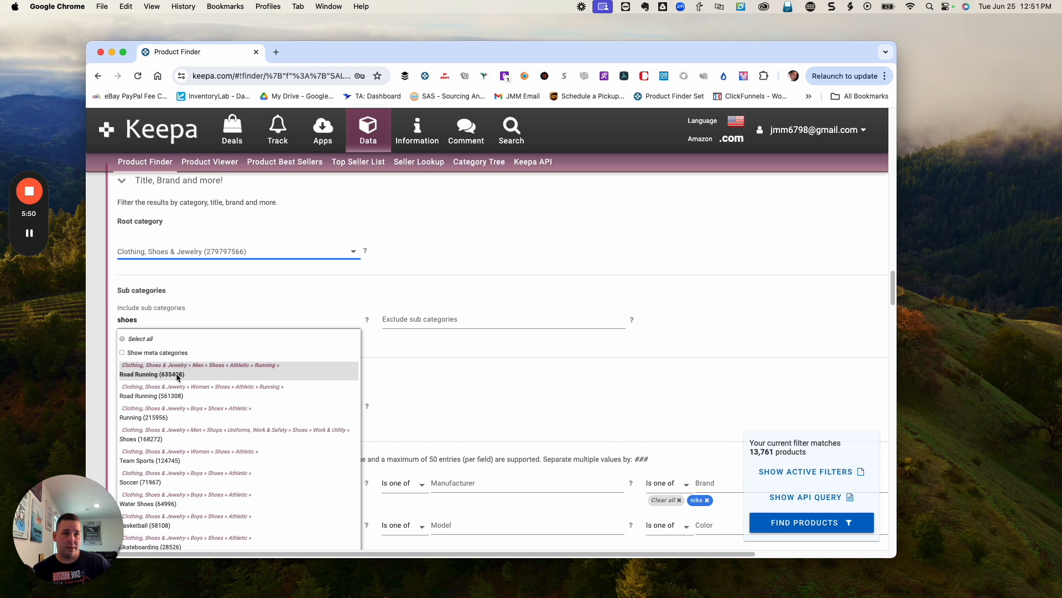
pyautogui.click(181, 436)
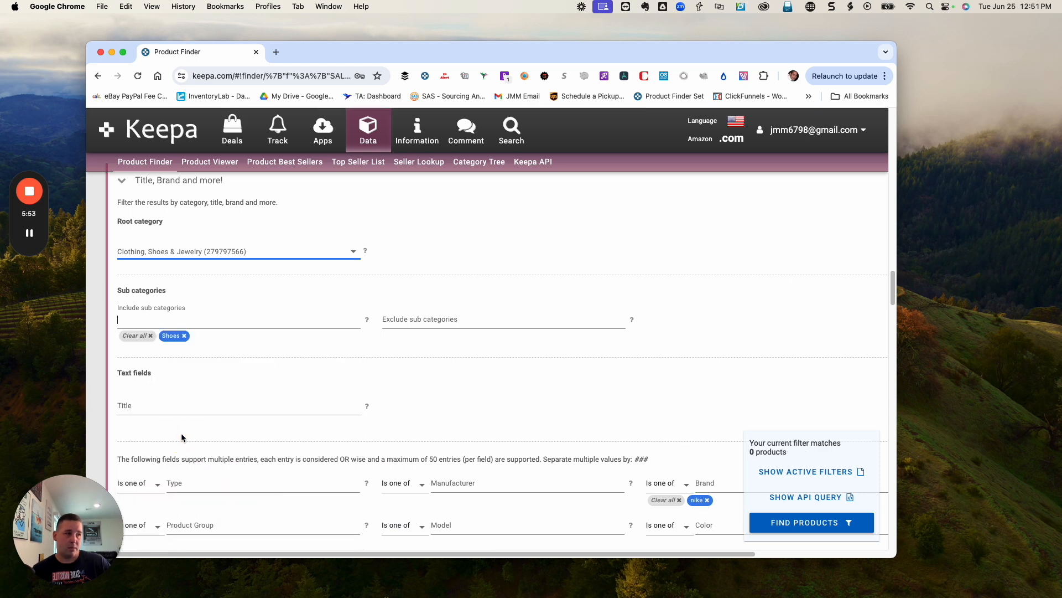
pyautogui.click(184, 335)
# Filter the product title by "shoes", find the matching products and look through the results
pyautogui.click(147, 406)
pyautogui.write('shoes')
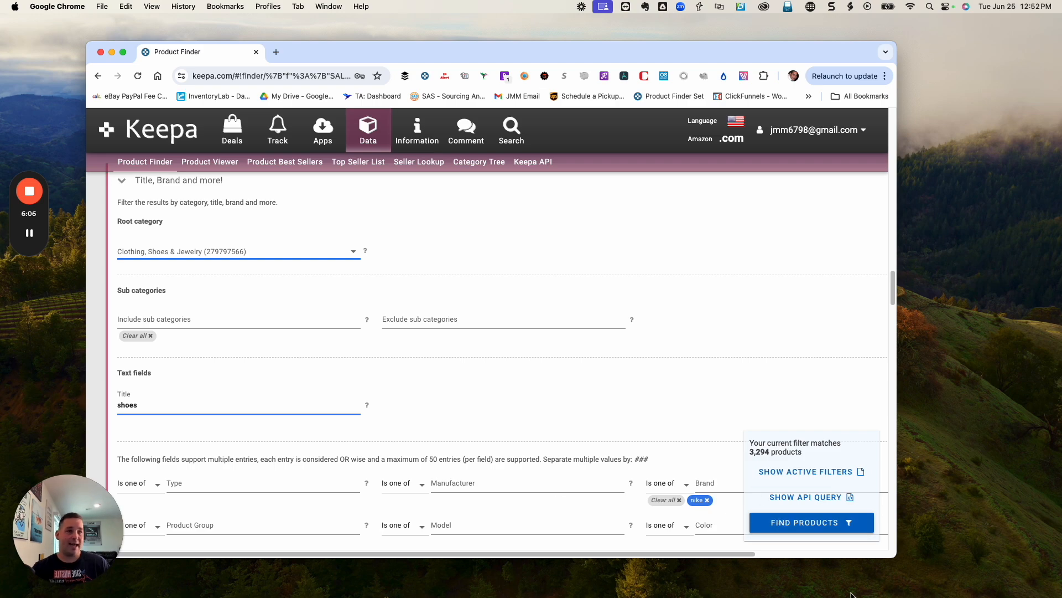
pyautogui.click(791, 524)
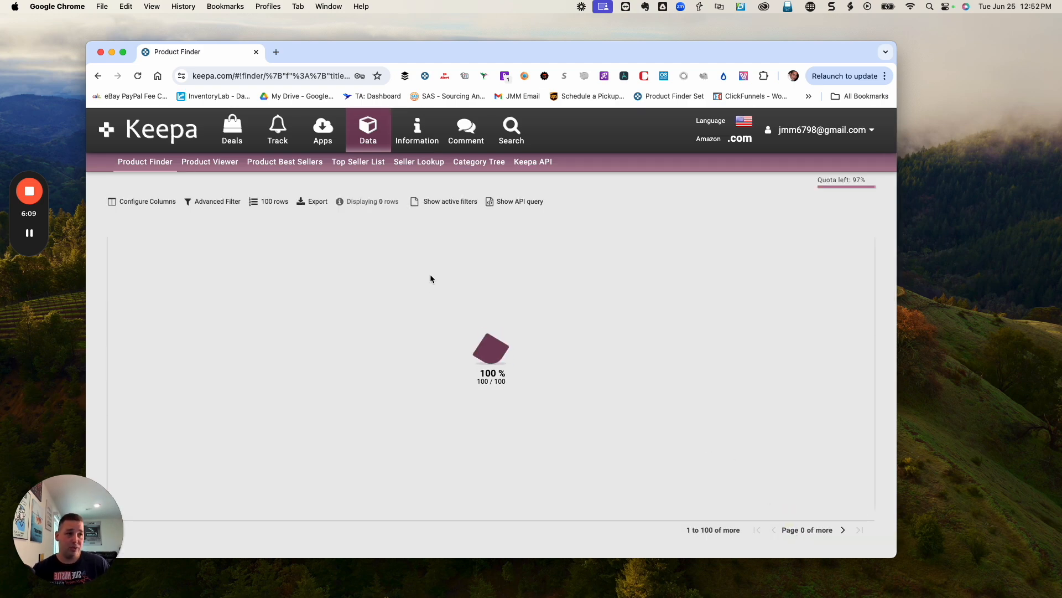
pyautogui.scroll(-1, 208, 391)
pyautogui.scroll(-3, 208, 391)
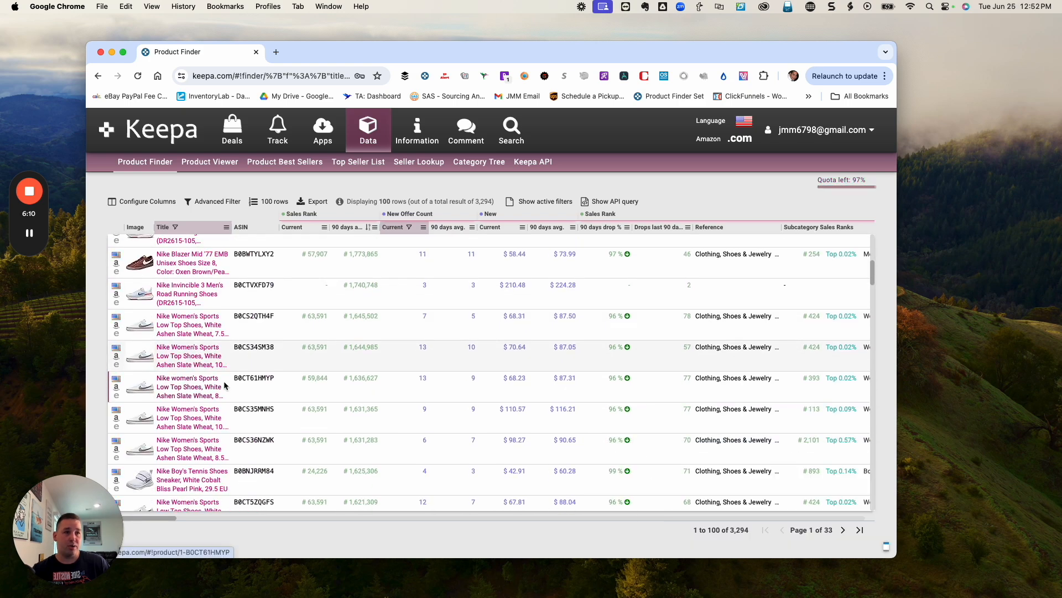
pyautogui.scroll(8, 271, 349)
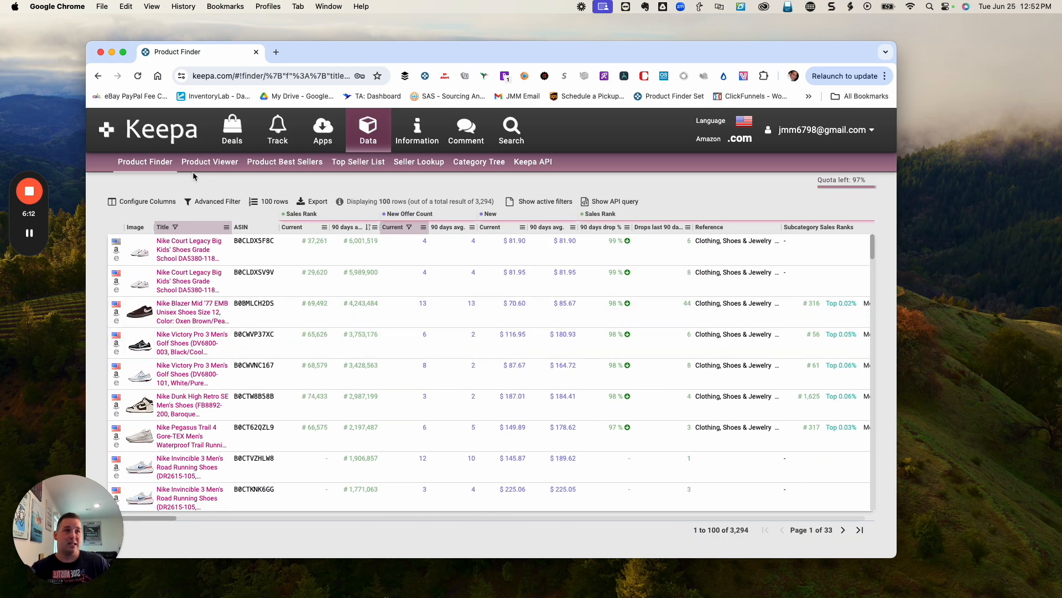
# Return to the advanced filter form and set the minimum 30-day average New price to 50
pyautogui.click(200, 203)
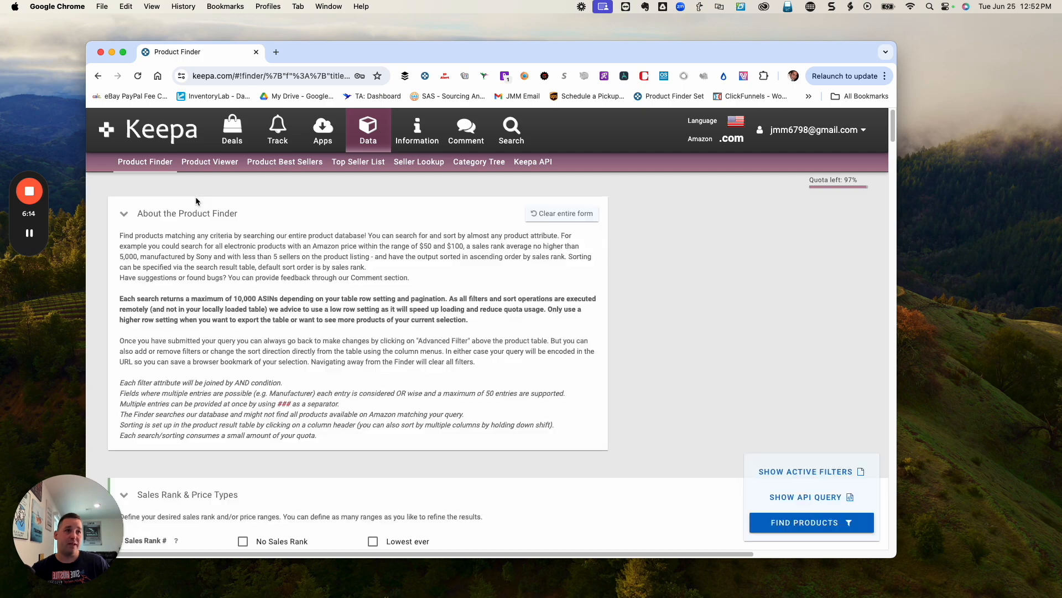
pyautogui.scroll(-8, 416, 320)
pyautogui.scroll(8, 409, 318)
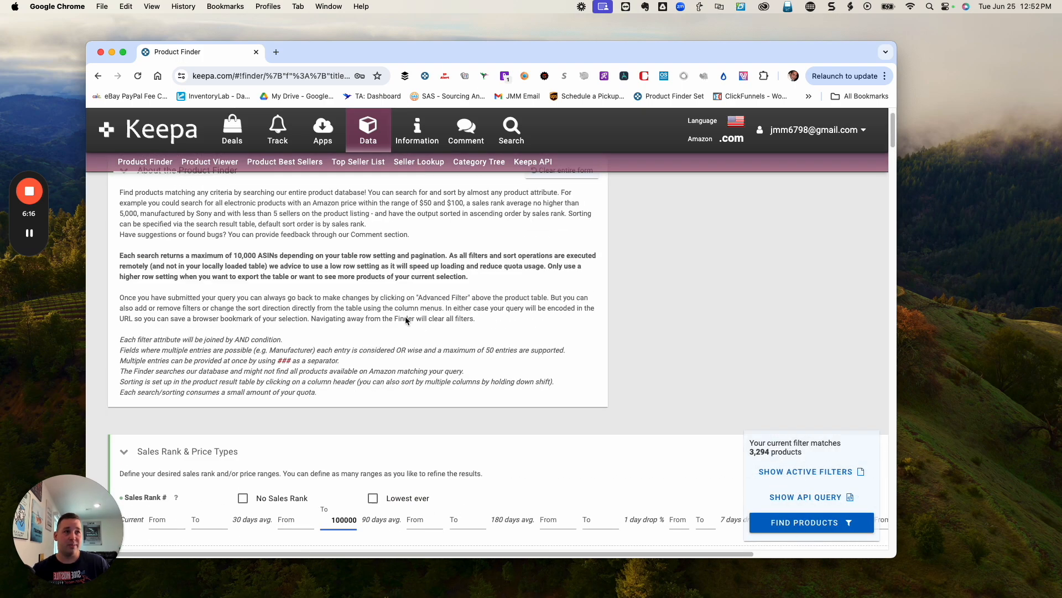
pyautogui.scroll(-9, 398, 321)
pyautogui.scroll(6, 392, 321)
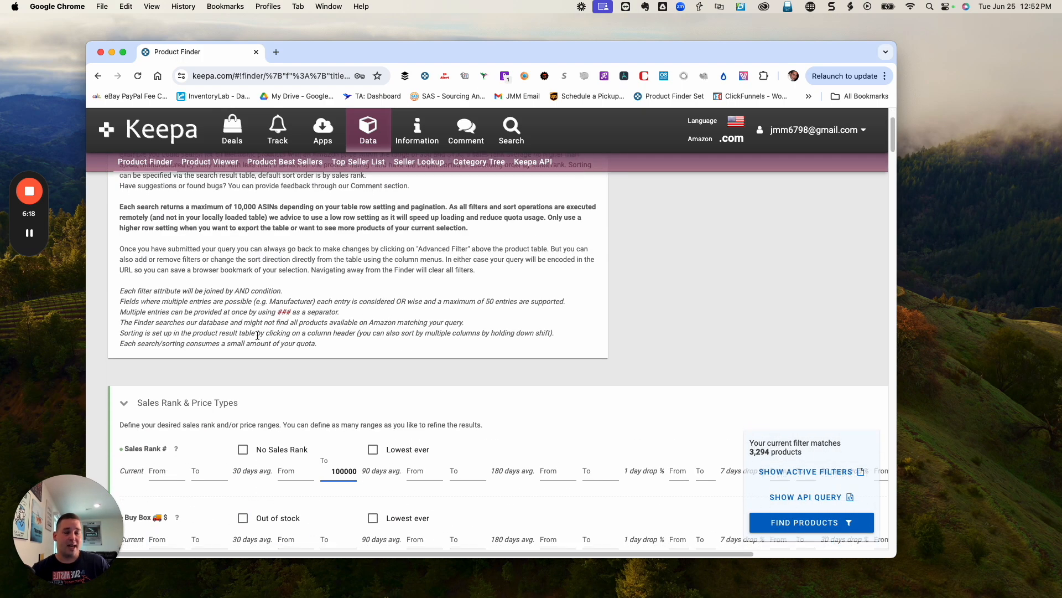
pyautogui.scroll(-3, 244, 324)
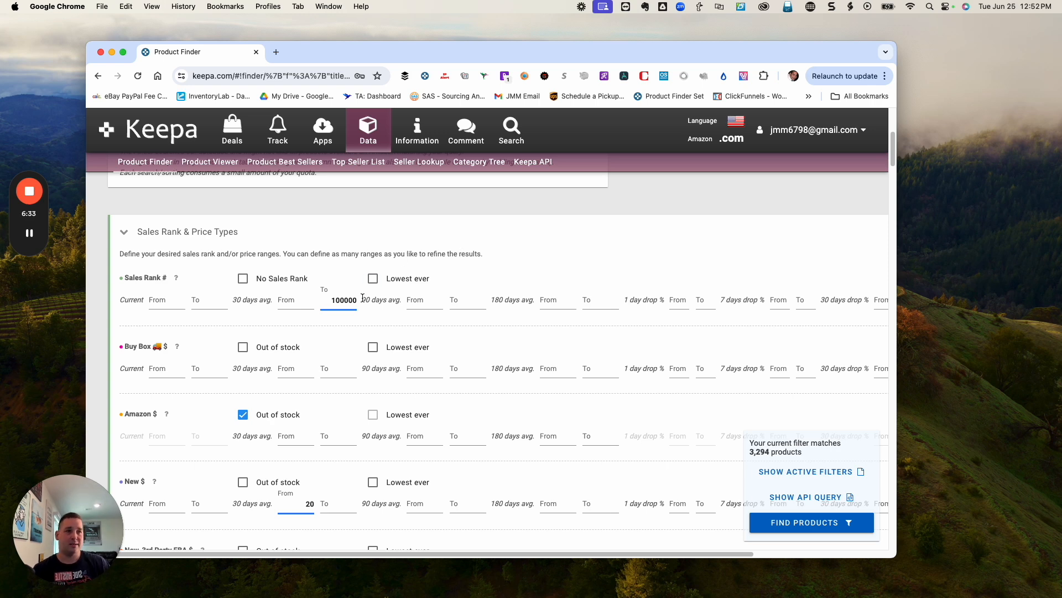
pyautogui.scroll(-1, 385, 300)
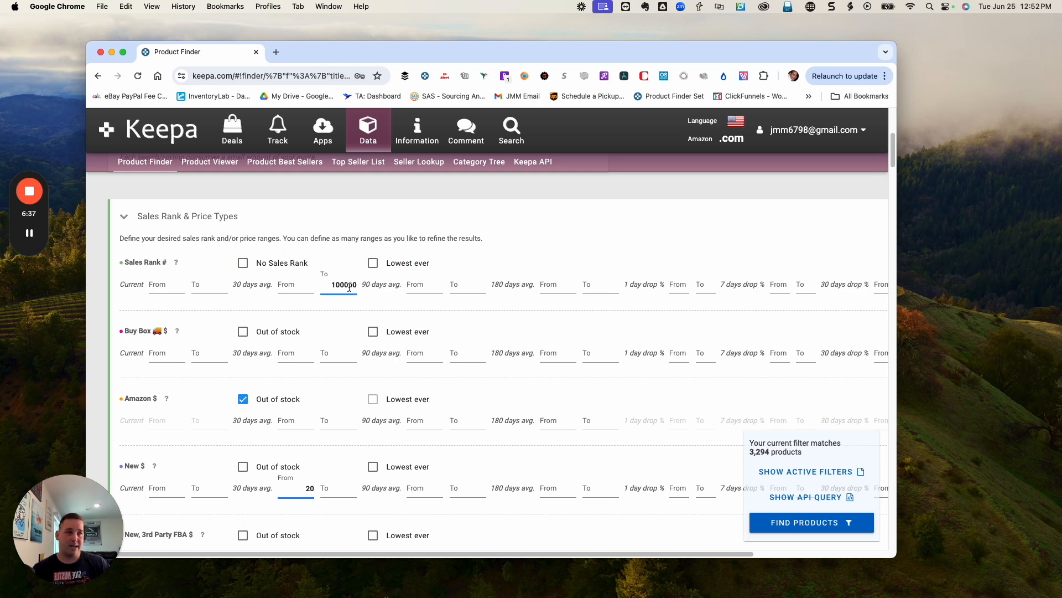
pyautogui.scroll(-3, 338, 353)
pyautogui.scroll(-1, 338, 353)
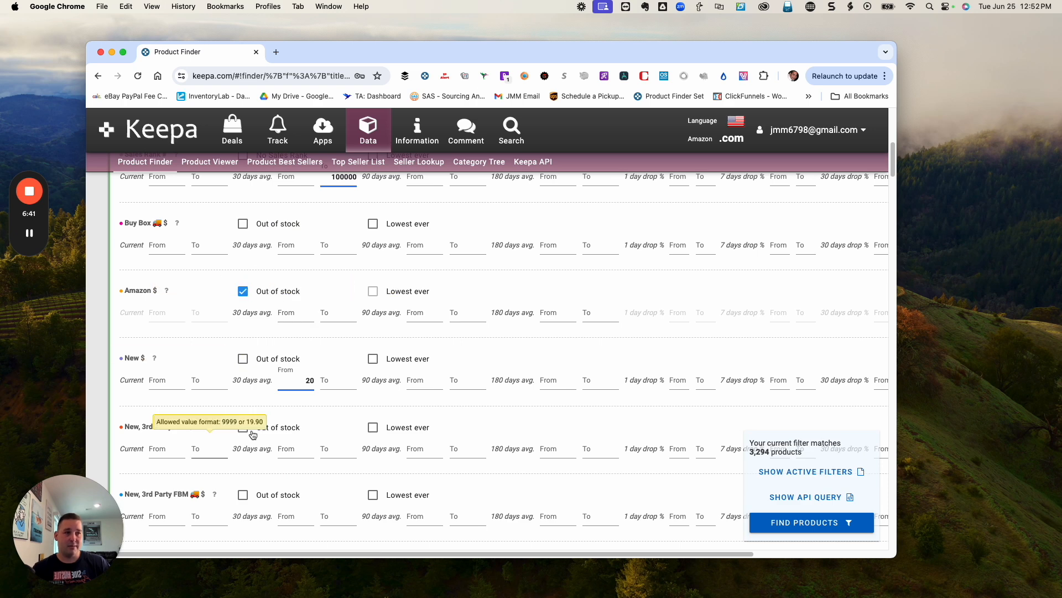
pyautogui.doubleClick(309, 380)
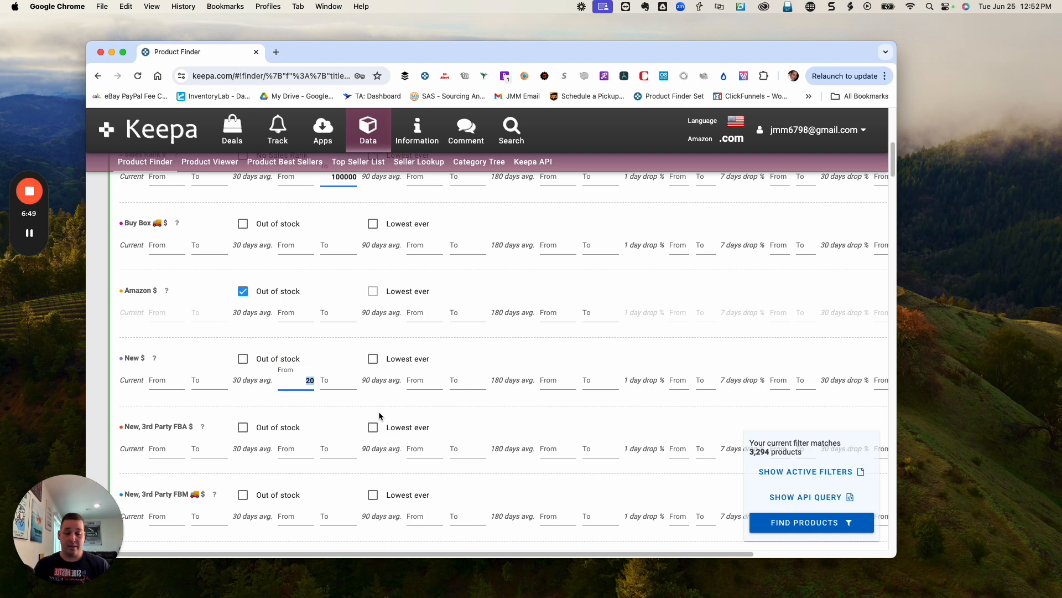
pyautogui.write('50')
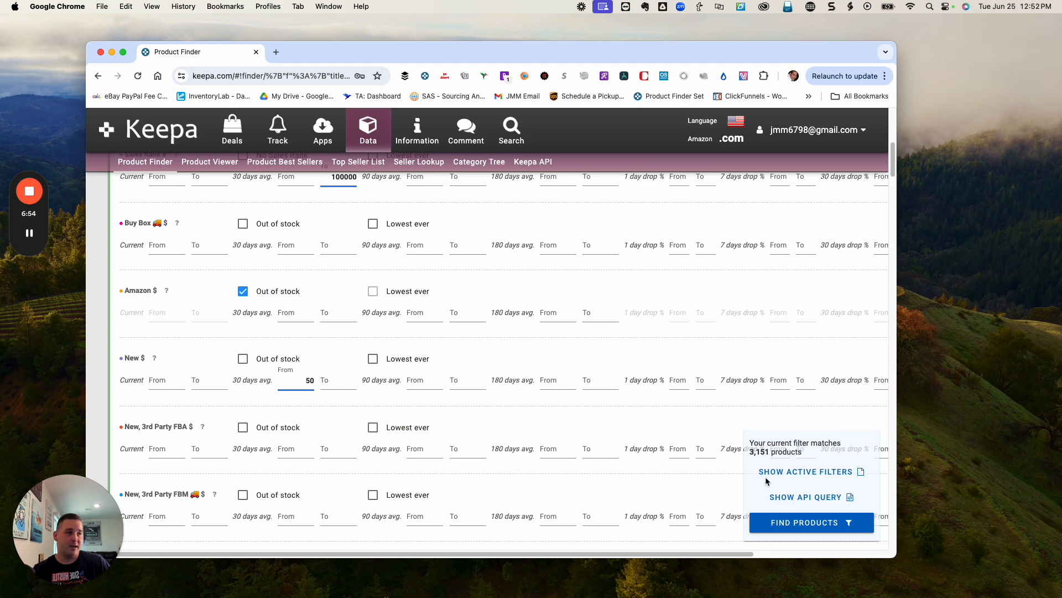
# Review the rest of the filter form, checking the root category, title, brand and New Offer Count settings
pyautogui.scroll(-5, 332, 410)
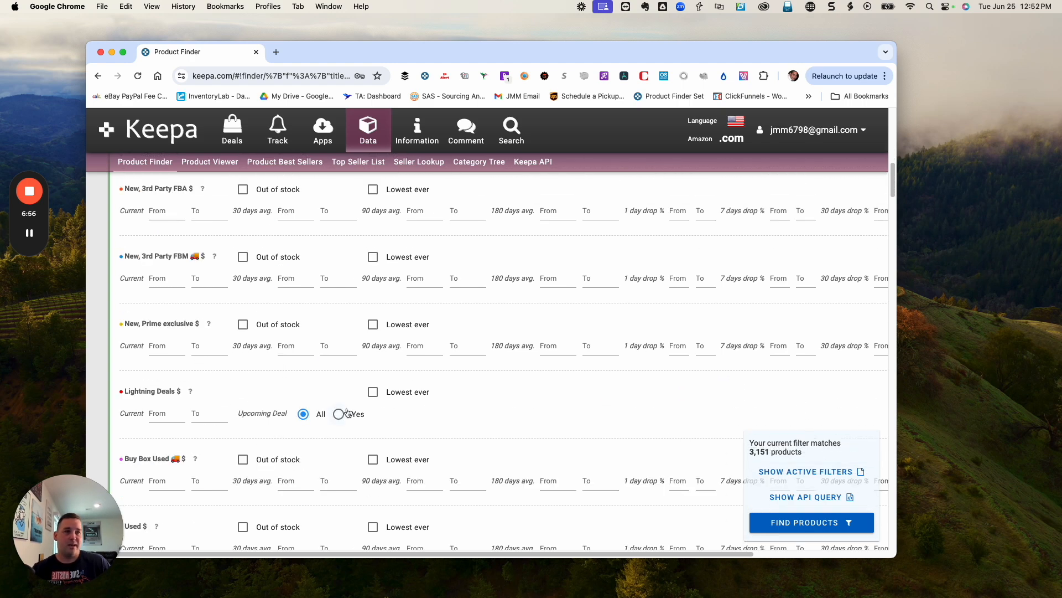
pyautogui.scroll(-2, 340, 327)
pyautogui.scroll(-10, 343, 338)
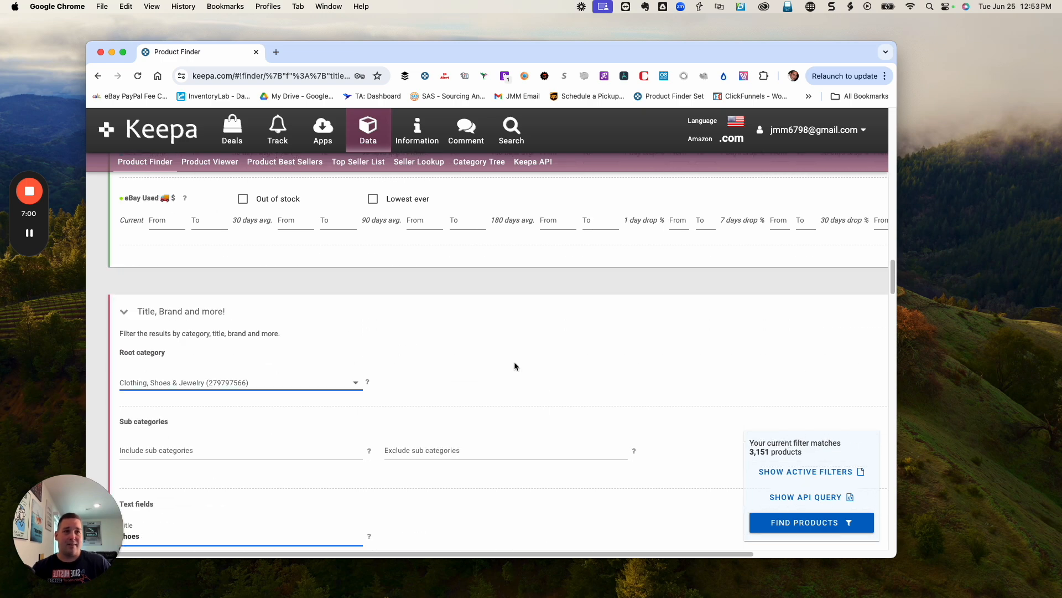
pyautogui.scroll(-3, 221, 410)
pyautogui.moveTo(150, 396); pyautogui.dragTo(115, 397)
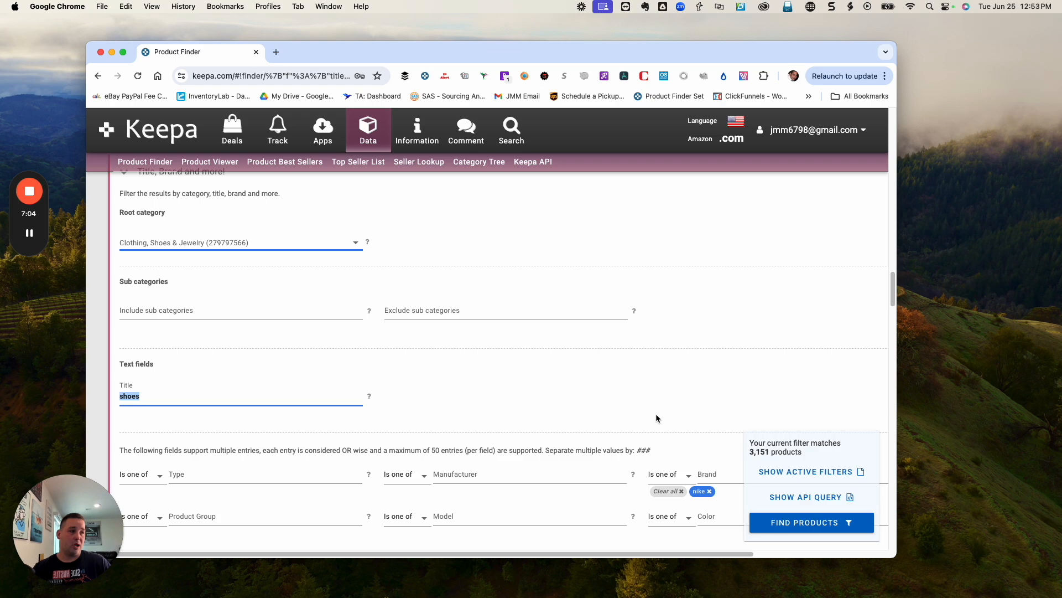
pyautogui.scroll(-2, 656, 415)
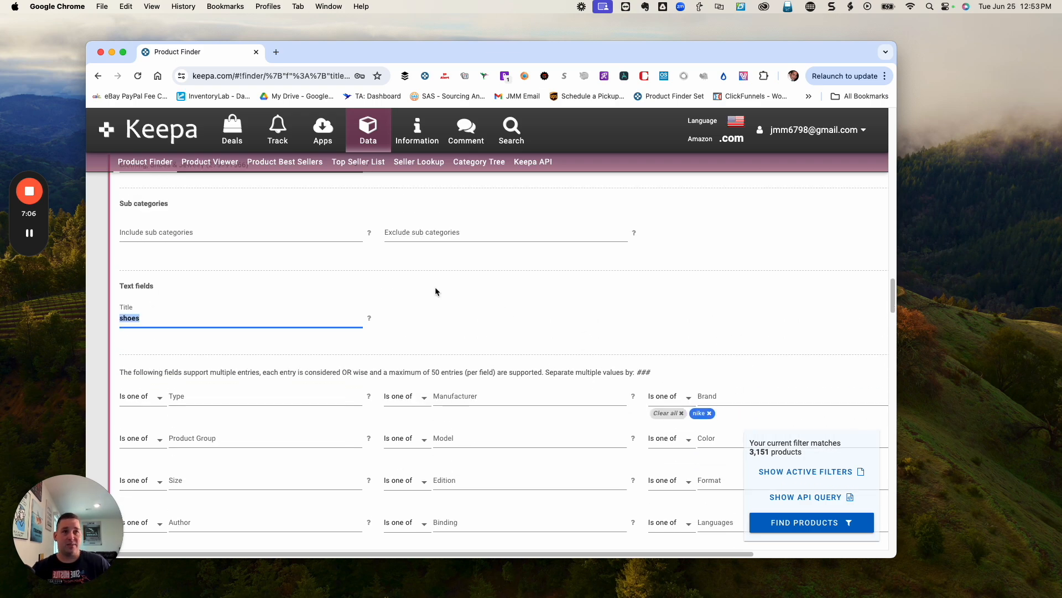
pyautogui.scroll(2, 435, 291)
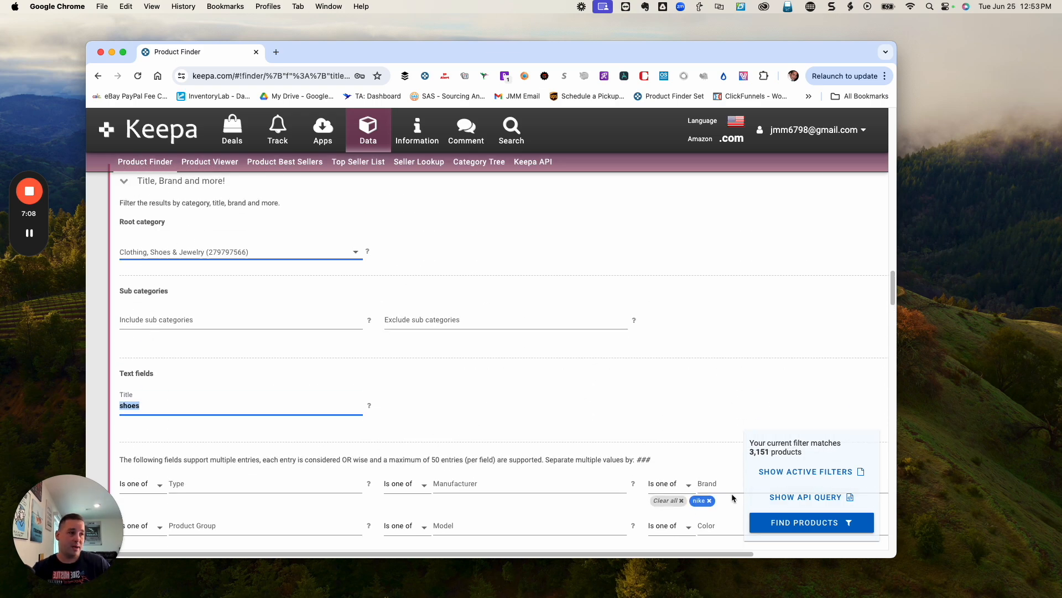
pyautogui.scroll(-3, 527, 332)
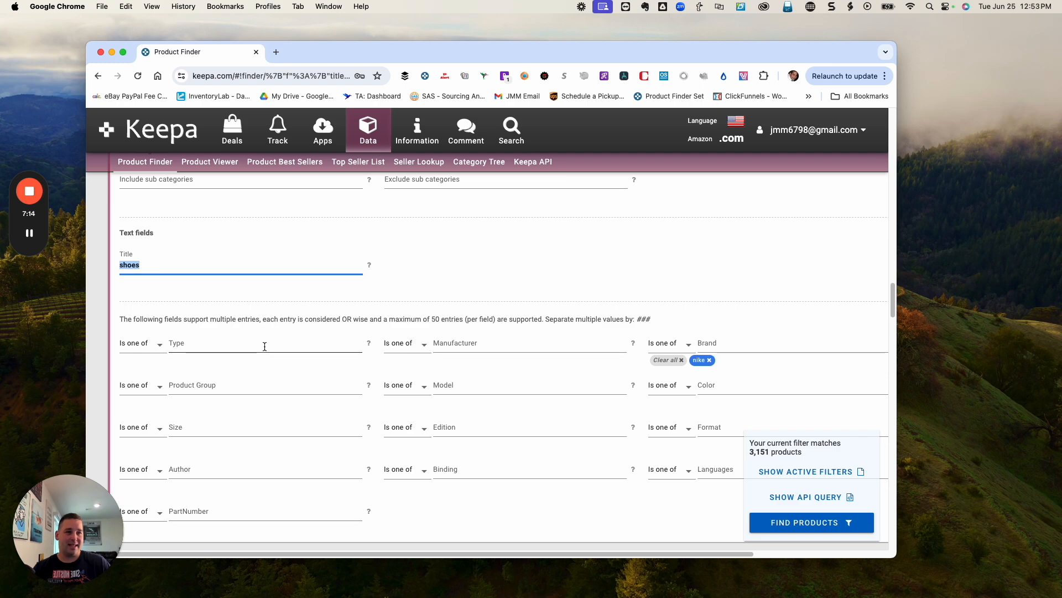
pyautogui.scroll(-5, 266, 346)
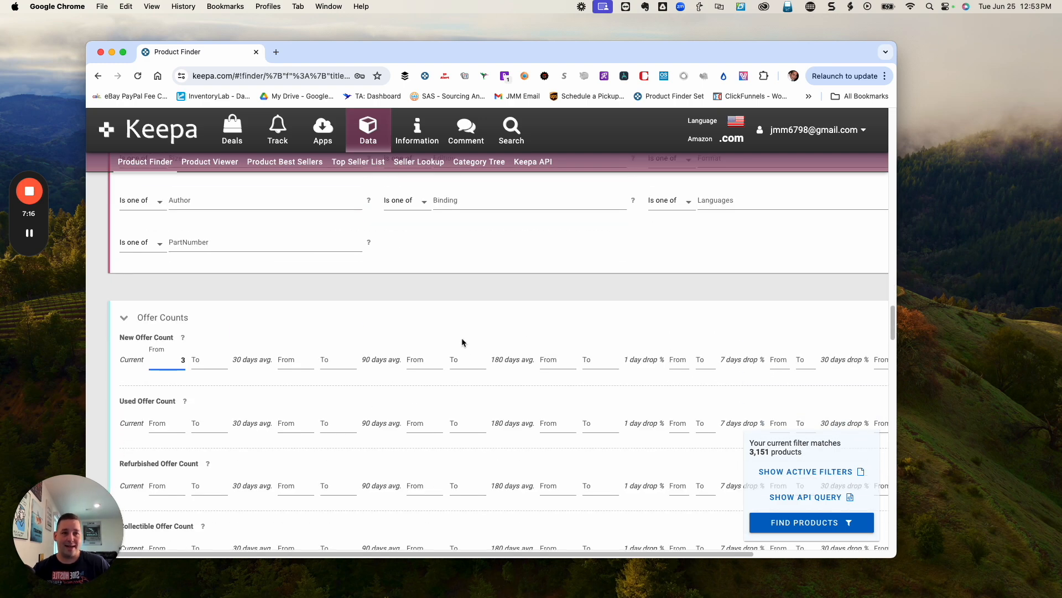